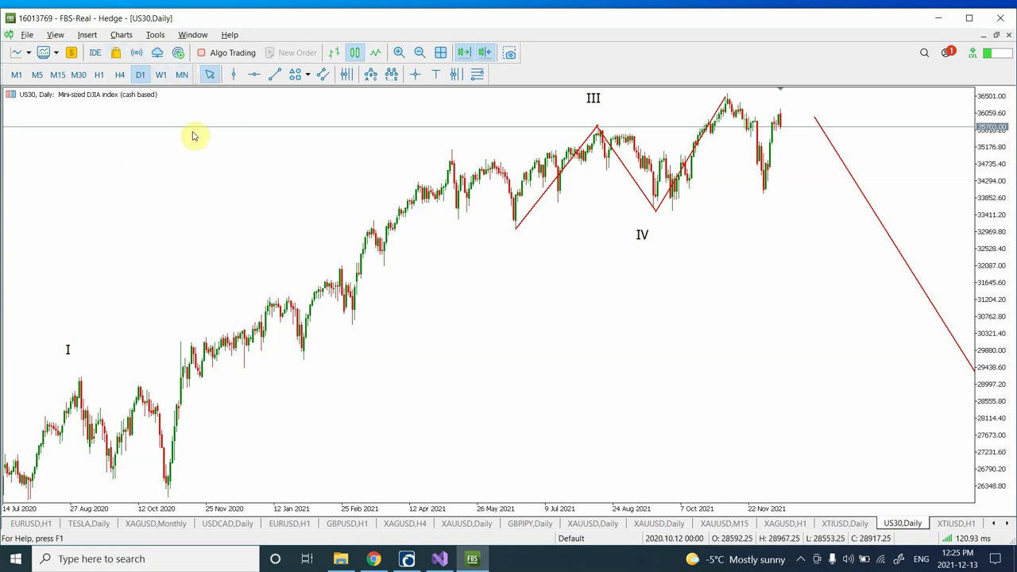
# Place a text object in the empty area below the US30 price action and set its font size to 28
pyautogui.click(435, 76)
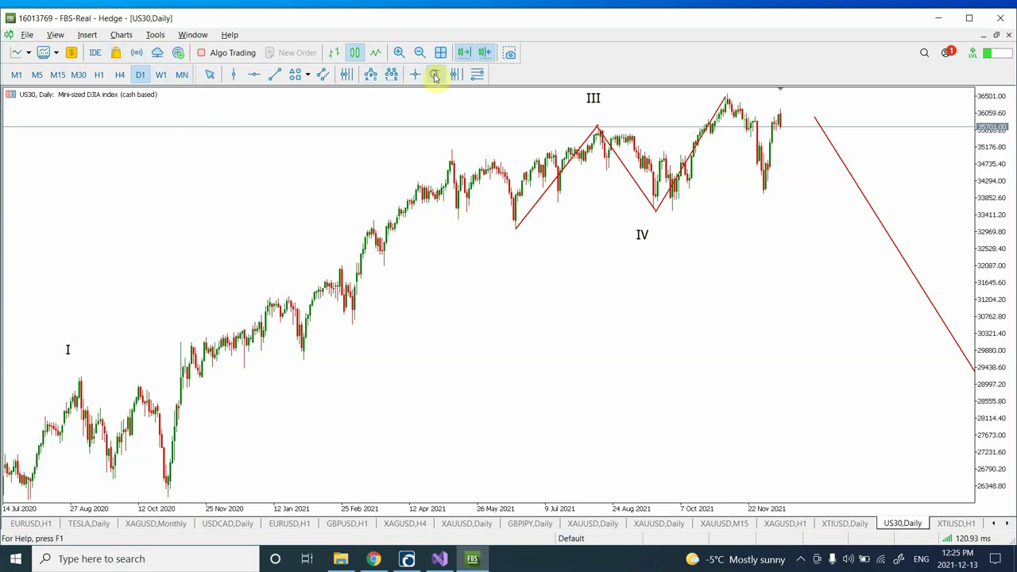
pyautogui.click(467, 358)
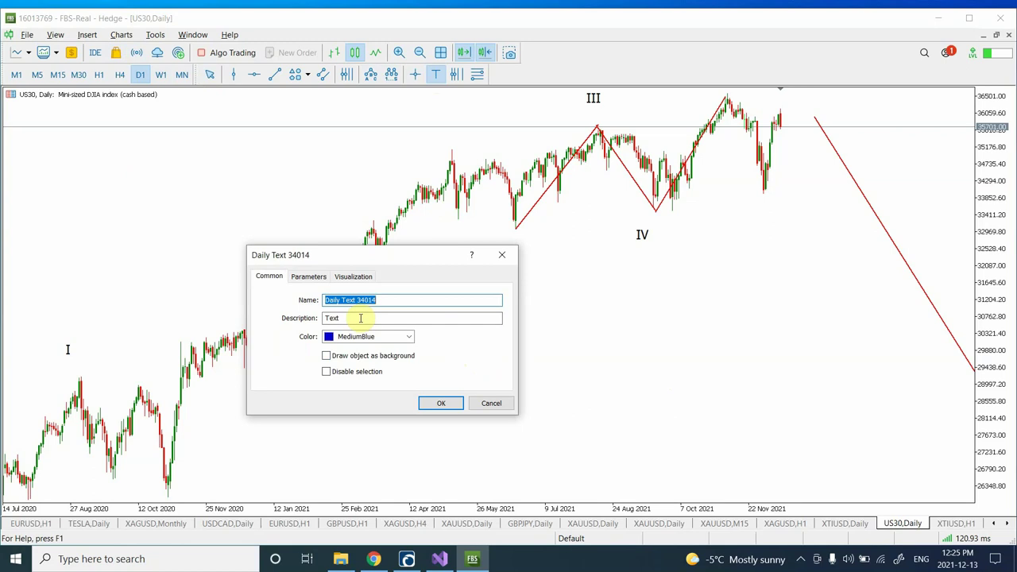
pyautogui.click(309, 276)
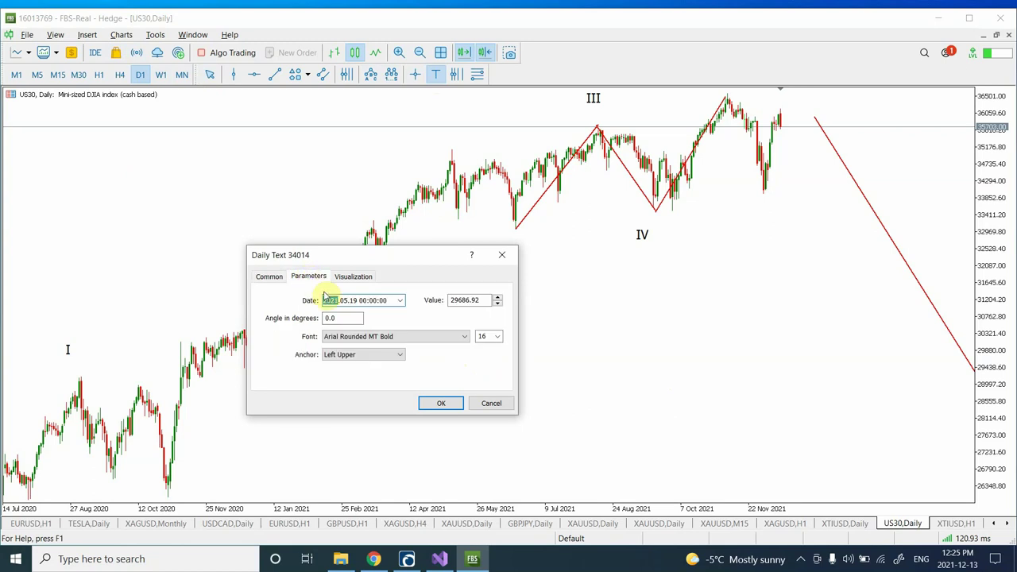
pyautogui.click(498, 337)
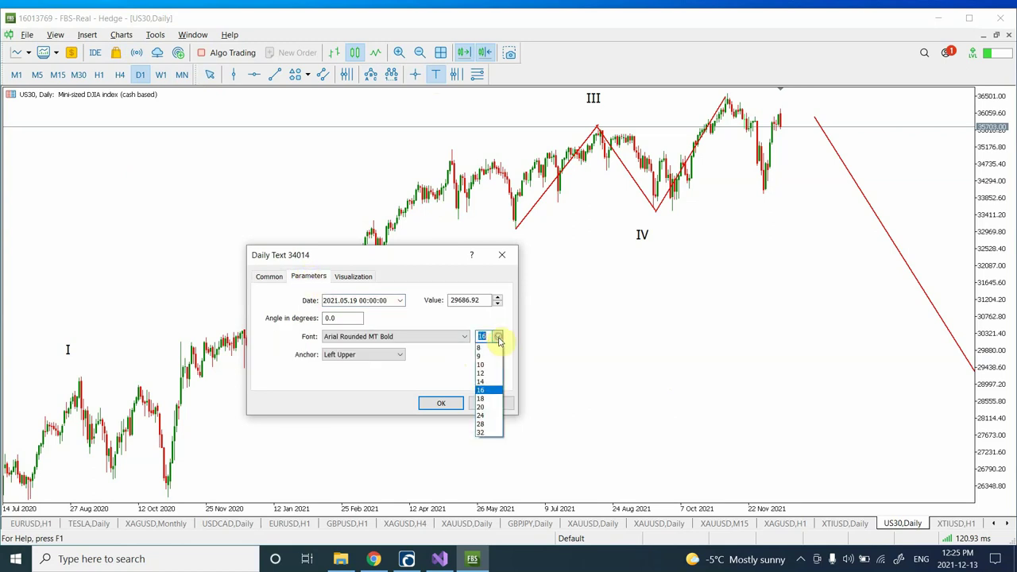
pyautogui.click(486, 423)
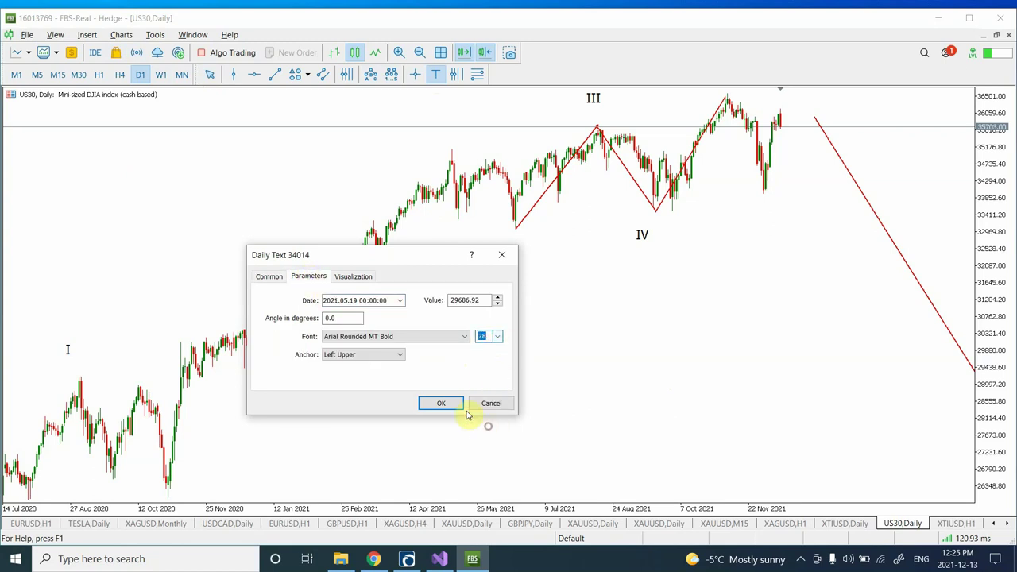
# Set the text object's description to "patreon.com/elliottwavegreen", apply it and deselect the label
pyautogui.click(270, 276)
pyautogui.click(367, 319)
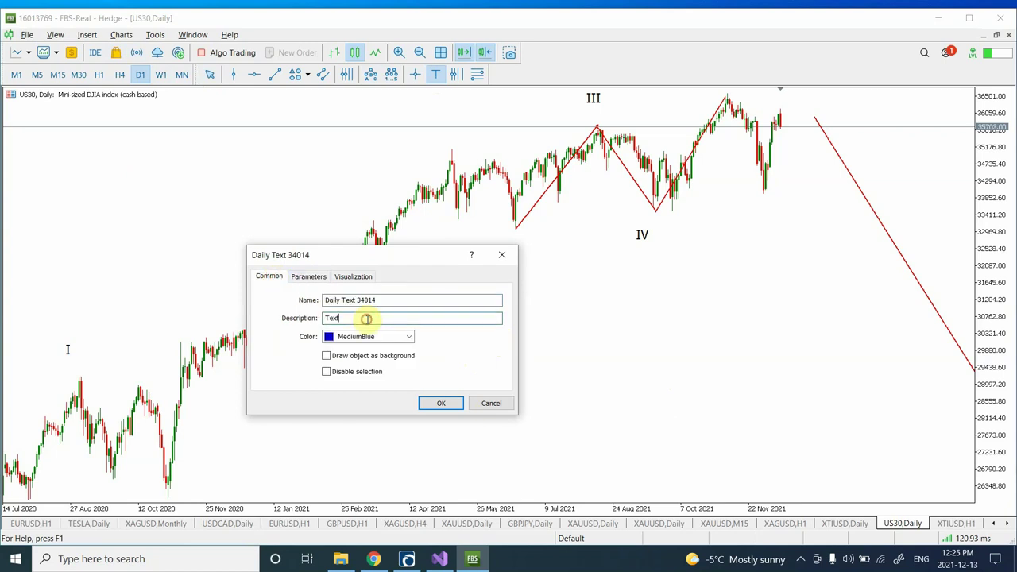
pyautogui.press('BackSpace')
pyautogui.press('BackSpace')
pyautogui.press('BackSpace')
pyautogui.write('patre')
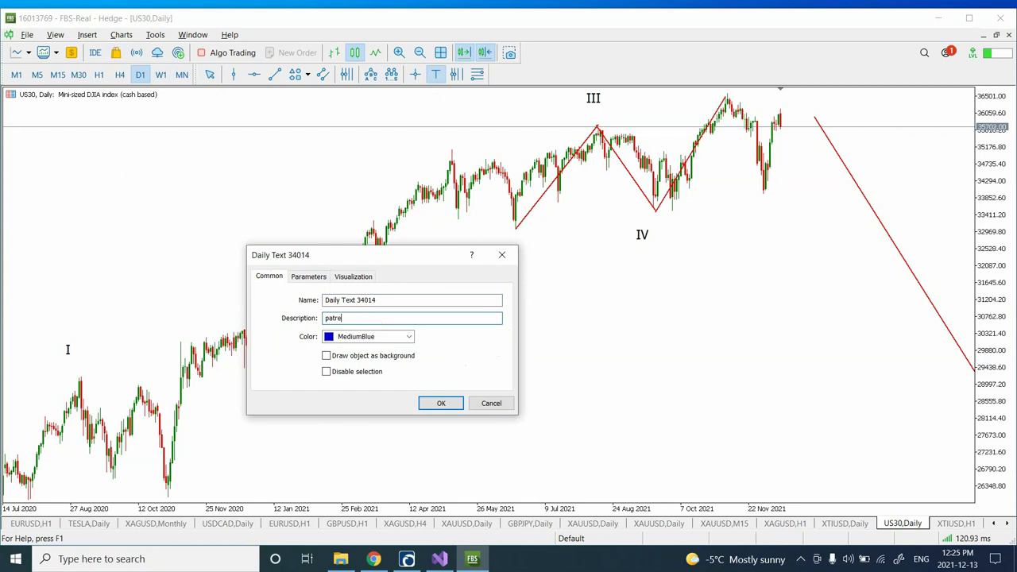
pyautogui.write('on.com/elliottwavegreen')
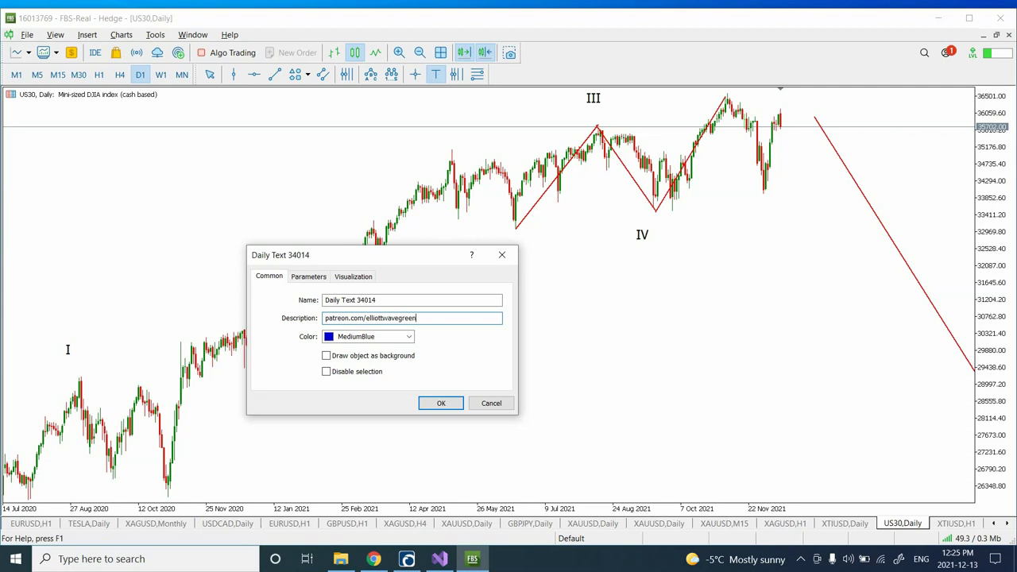
pyautogui.click(445, 405)
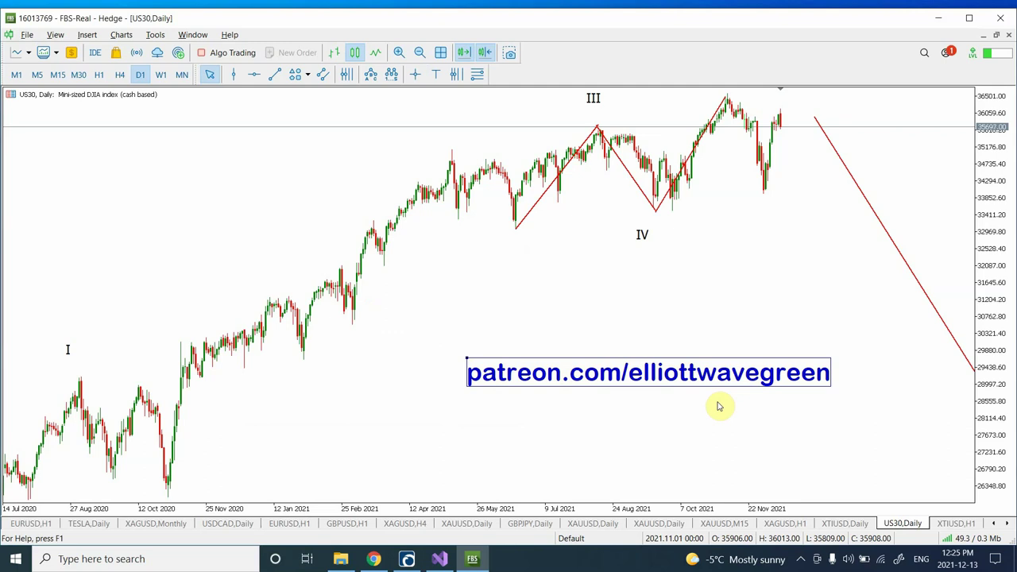
pyautogui.click(469, 359)
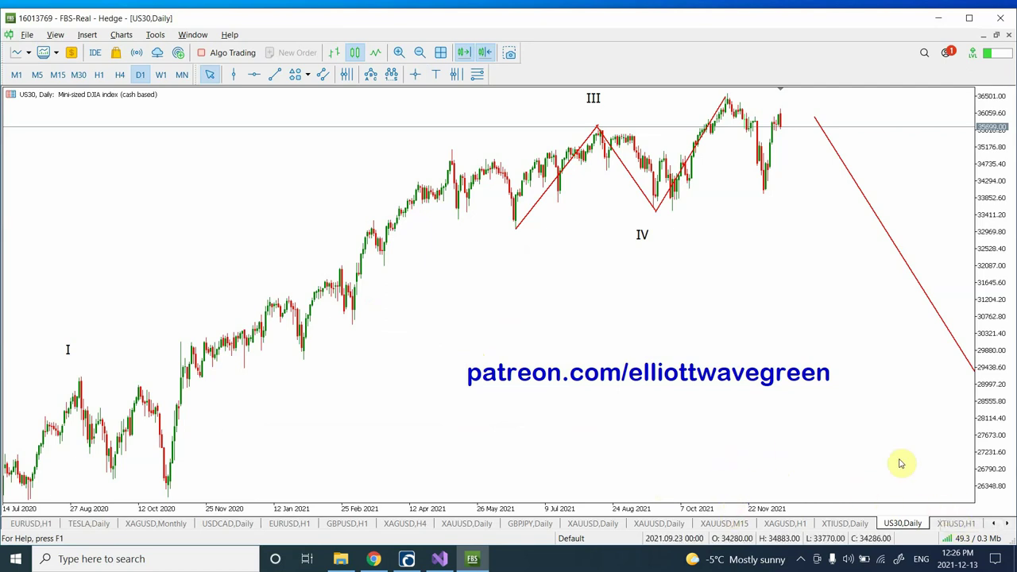
# Switch to the XAUUSD H1 gold chart
pyautogui.click(993, 524)
pyautogui.click(994, 524)
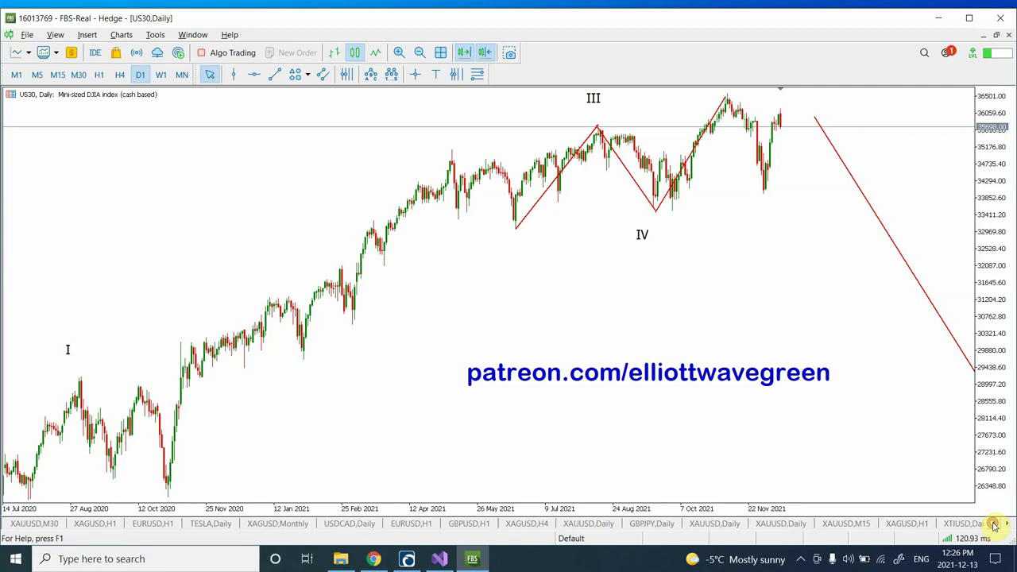
pyautogui.click(993, 524)
pyautogui.click(993, 524)
pyautogui.click(993, 524)
pyautogui.click(993, 524)
pyautogui.click(994, 525)
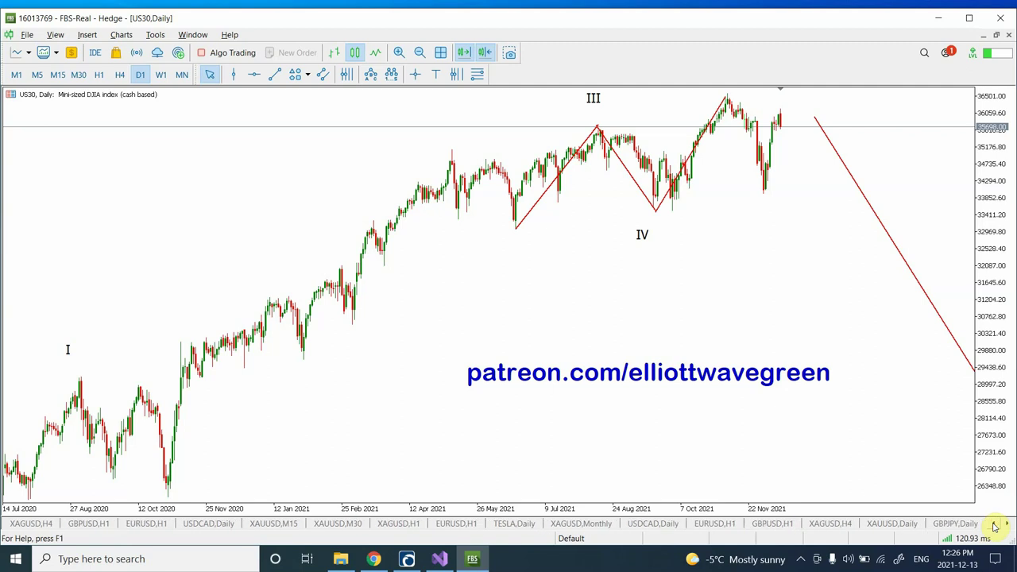
pyautogui.click(993, 525)
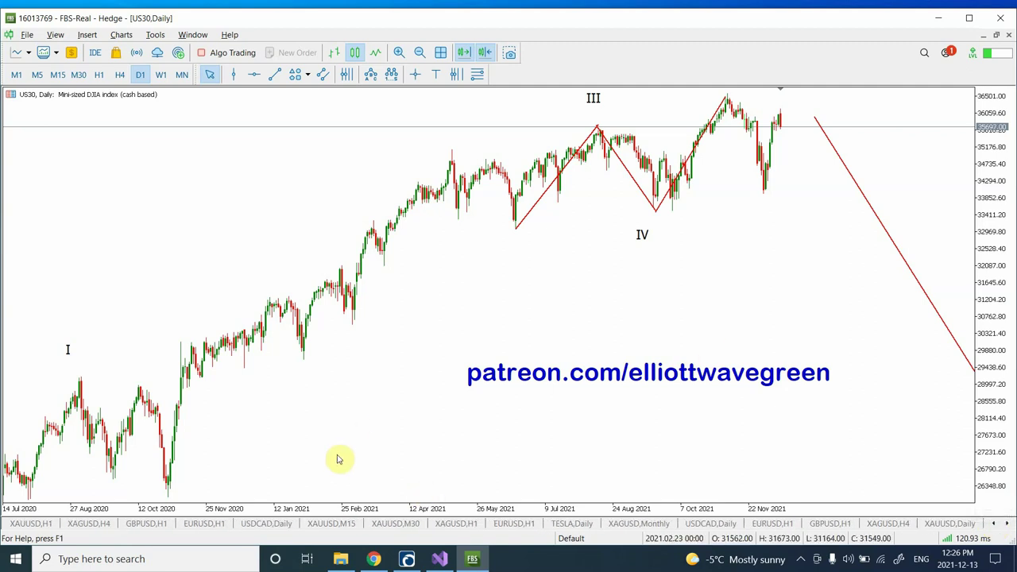
pyautogui.click(343, 524)
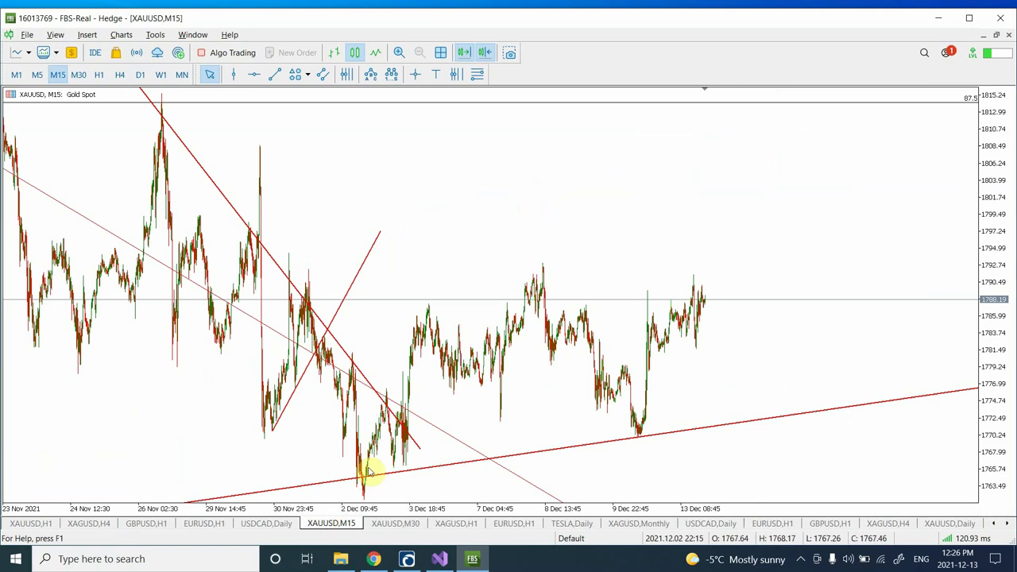
pyautogui.click(45, 526)
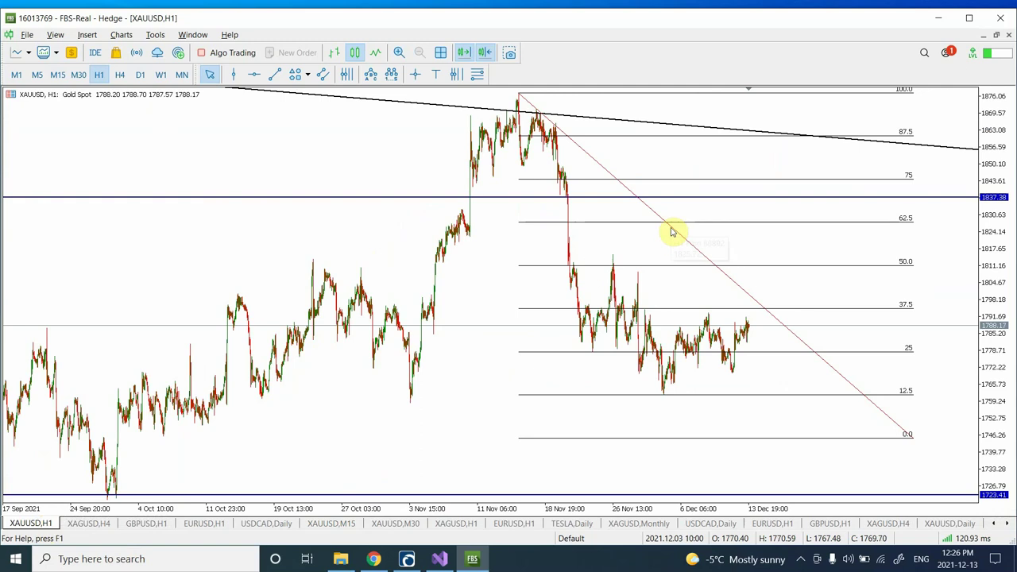
# Draw a falling trend line from the latest XAUUSD H1 candle, near 1788, down to about 1766
pyautogui.click(398, 53)
pyautogui.click(398, 53)
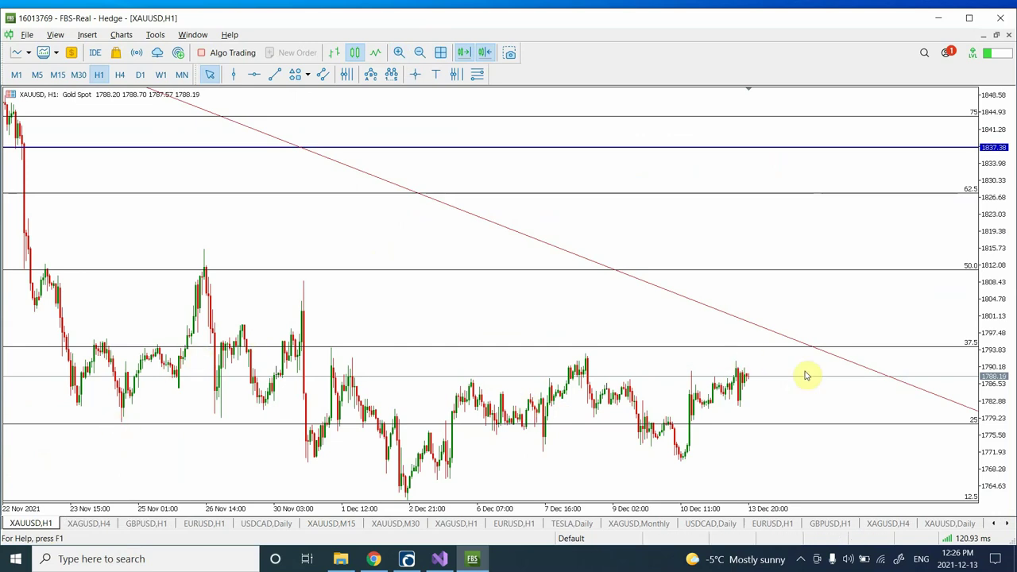
pyautogui.click(420, 54)
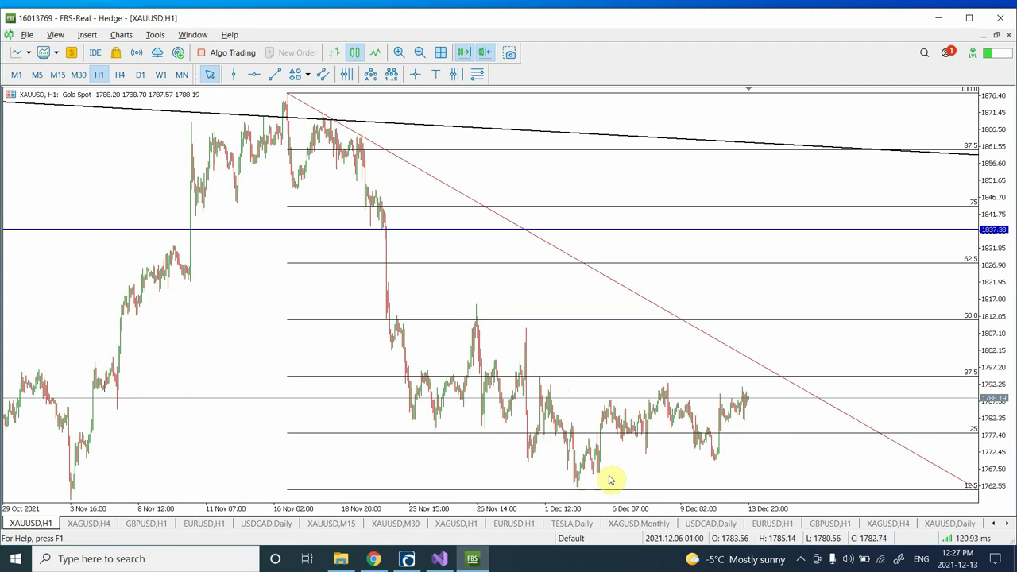
pyautogui.click(400, 53)
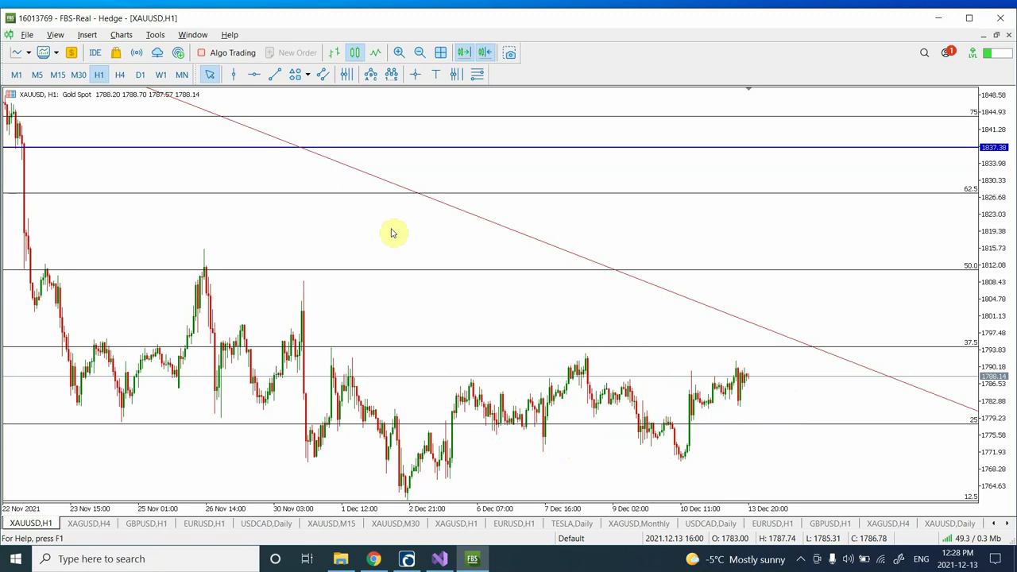
pyautogui.click(274, 76)
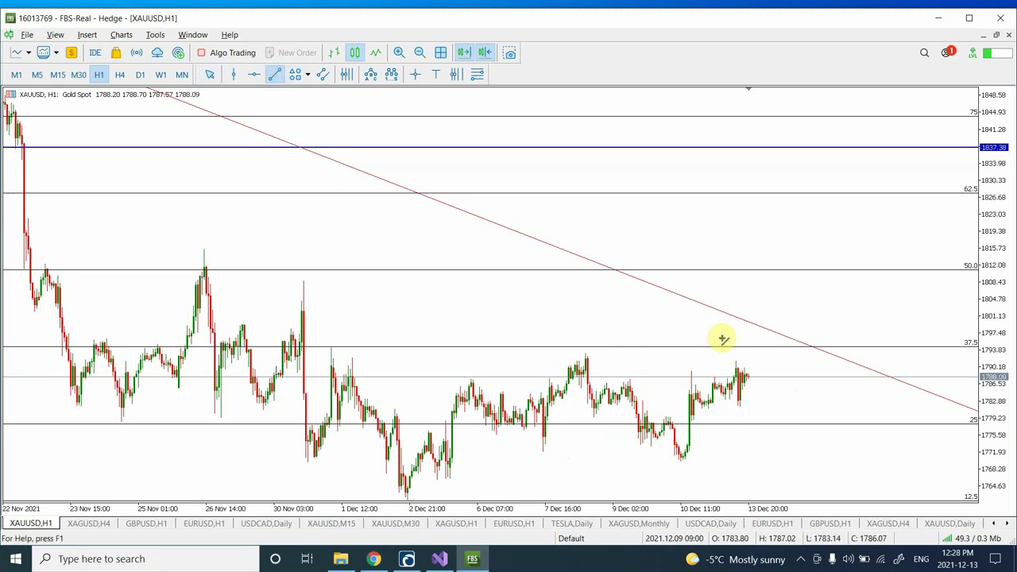
pyautogui.moveTo(749, 380); pyautogui.dragTo(800, 480)
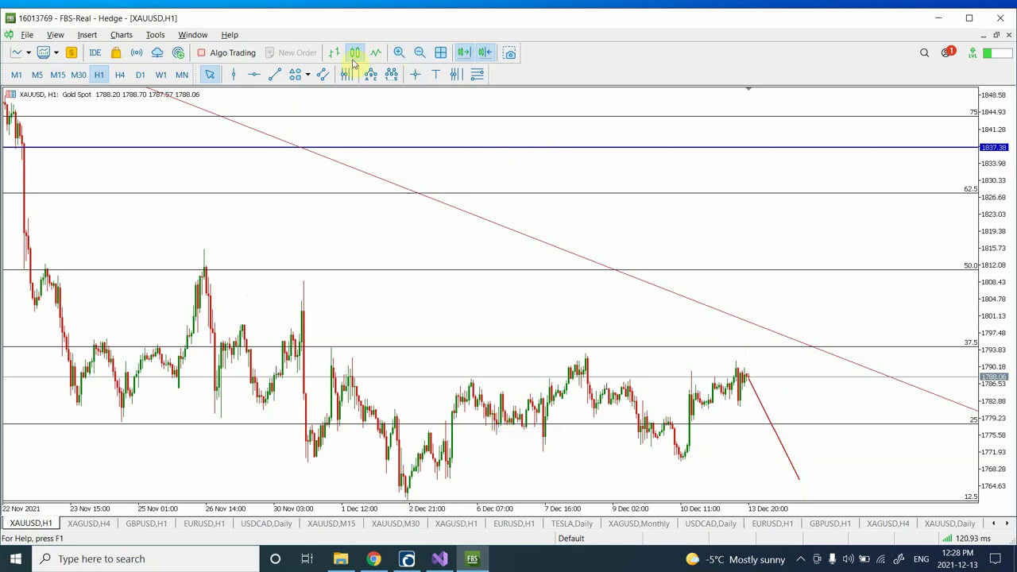
pyautogui.click(421, 52)
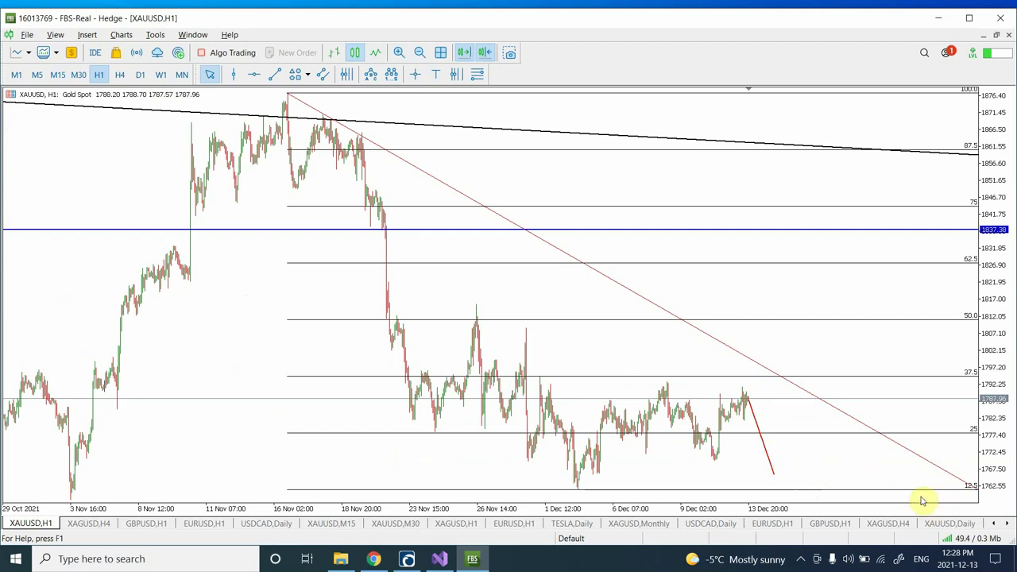
# Return to the US30 Daily chart
pyautogui.click(1006, 523)
pyautogui.click(1006, 523)
pyautogui.click(1007, 523)
pyautogui.click(1007, 523)
pyautogui.click(1007, 523)
pyautogui.click(1006, 523)
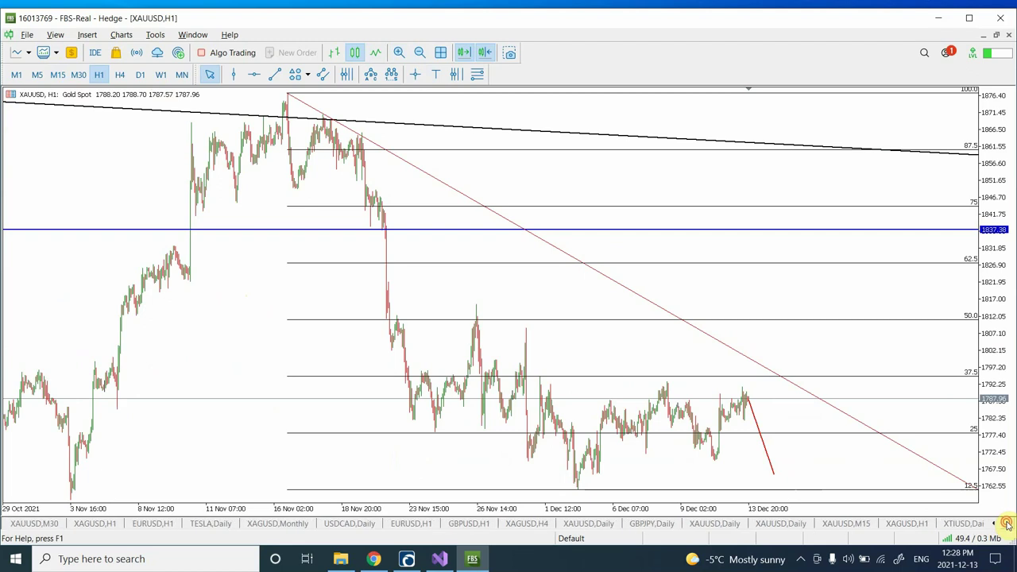
pyautogui.click(1007, 522)
pyautogui.click(1007, 523)
pyautogui.click(1006, 523)
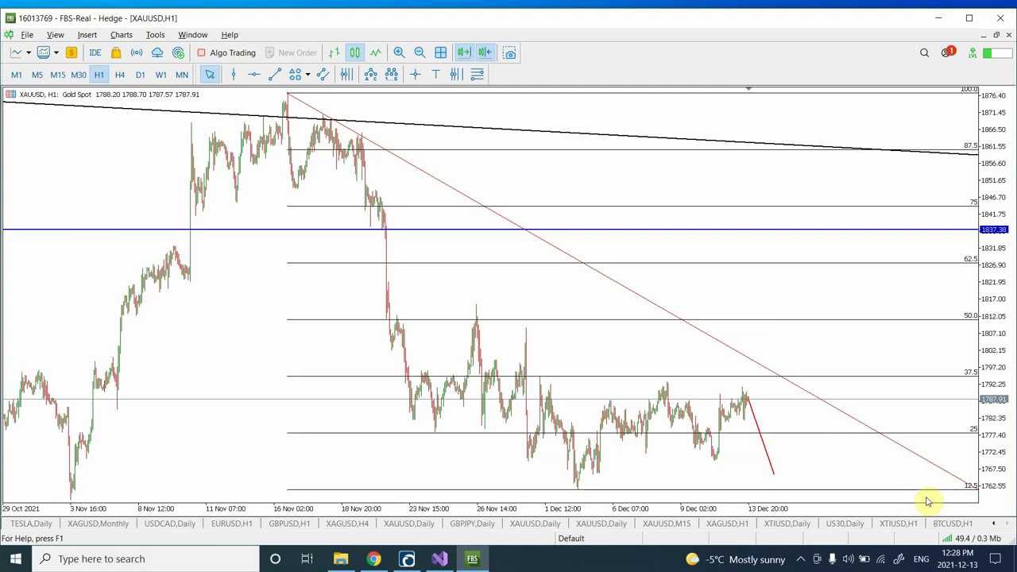
pyautogui.click(993, 524)
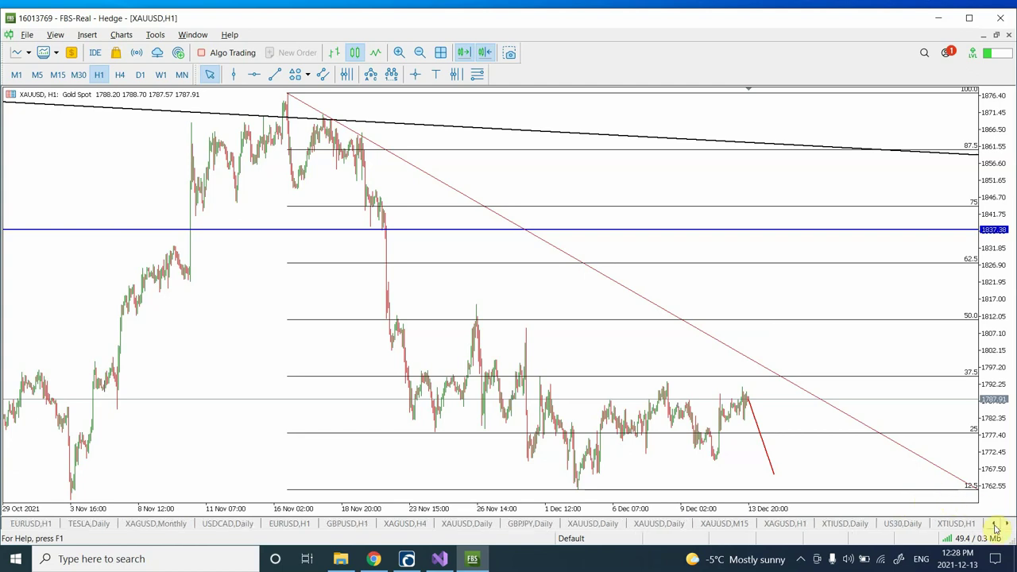
pyautogui.click(906, 523)
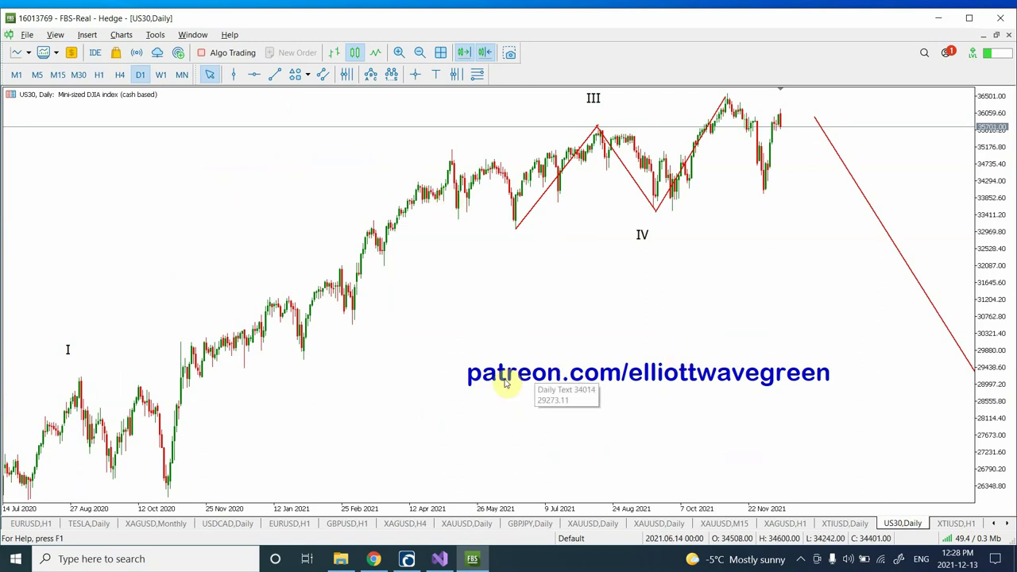
# Examine the US30 daily wave count, comparing the recent waves with the price history back to 2016
pyautogui.click(418, 52)
pyautogui.click(420, 53)
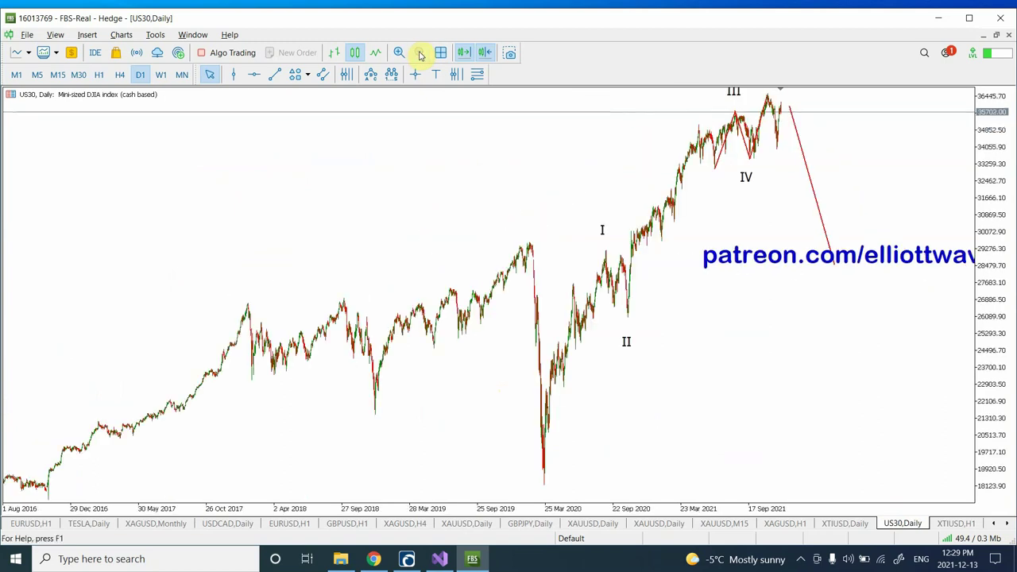
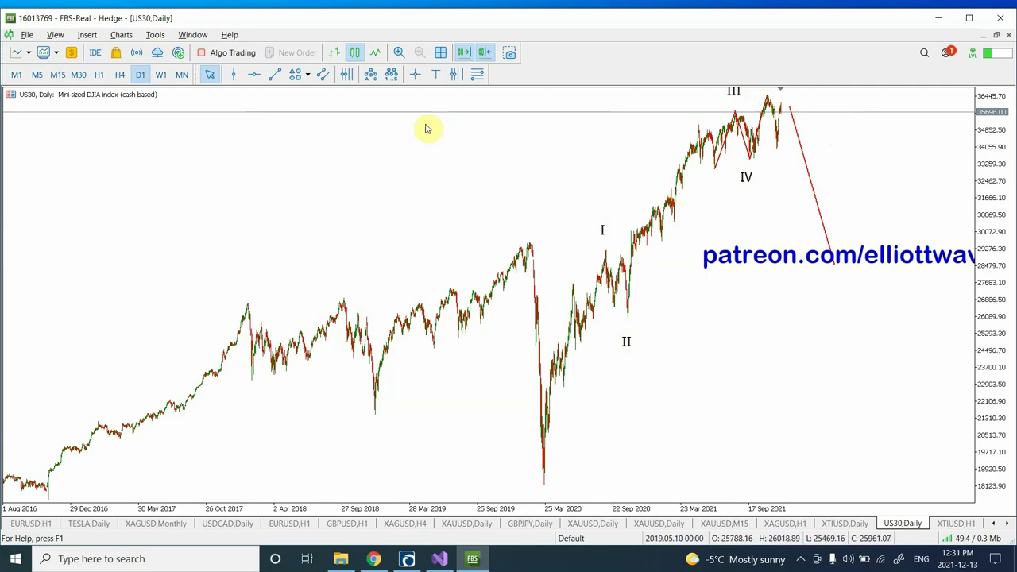
pyautogui.click(399, 52)
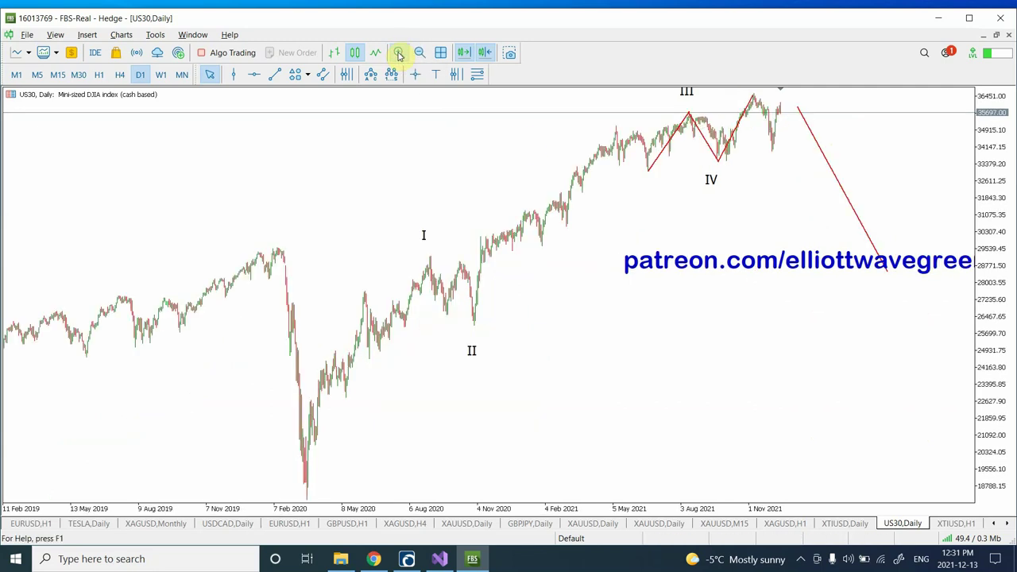
pyautogui.click(399, 54)
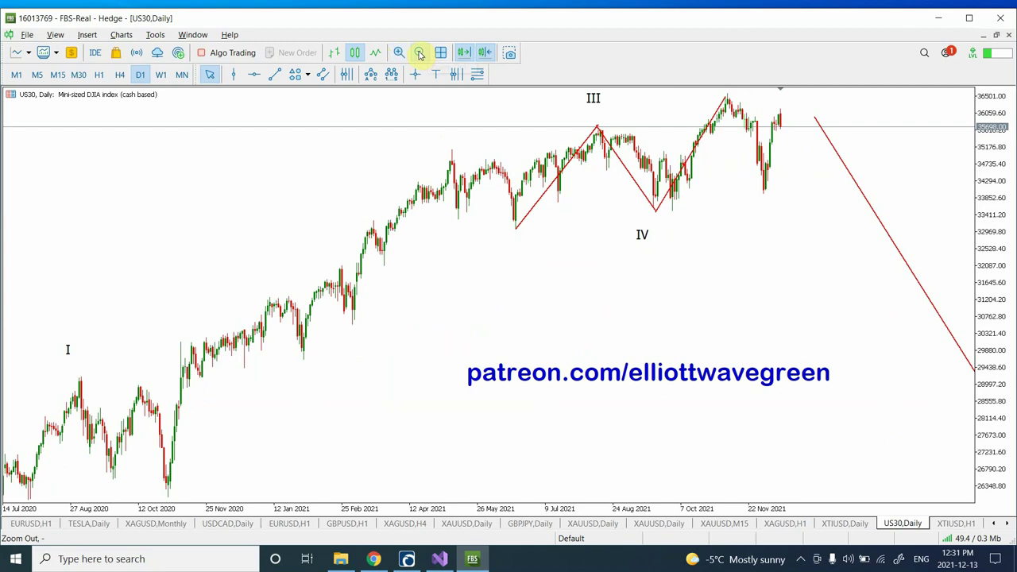
pyautogui.click(420, 53)
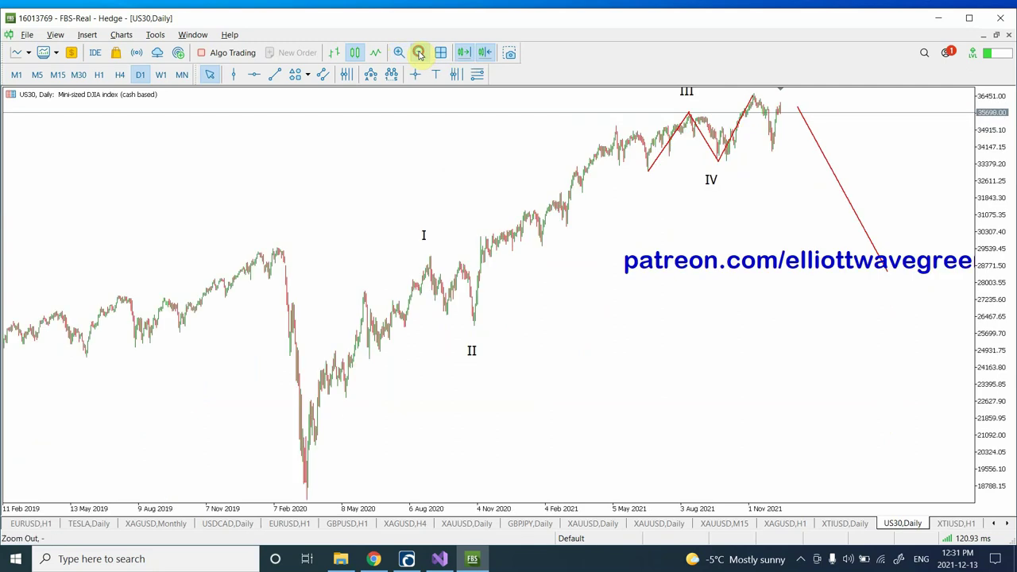
pyautogui.click(420, 52)
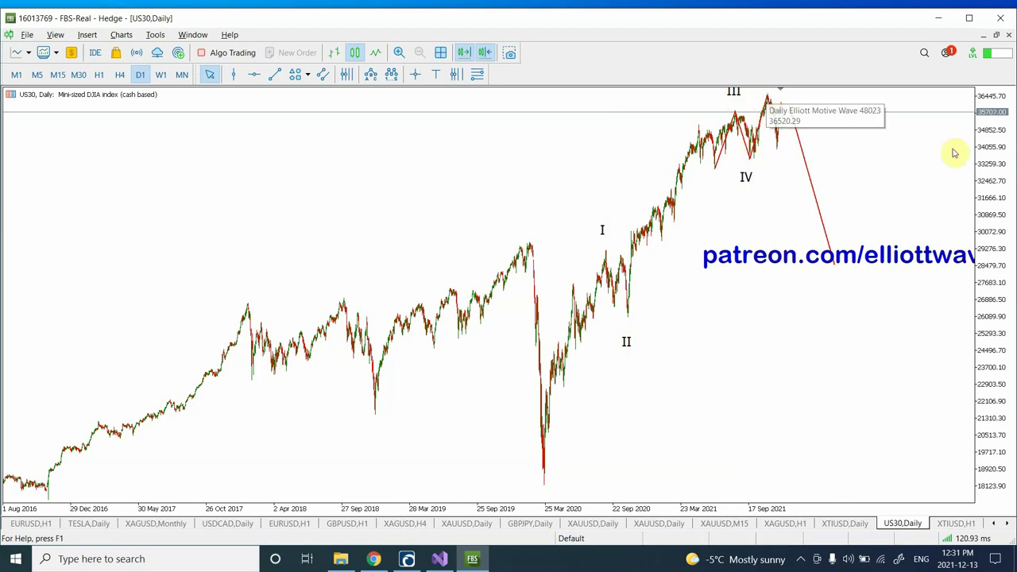
# Compress the US30 price scale to bring the wave V label into view, and select the Elliott motive wave
pyautogui.moveTo(1006, 152); pyautogui.dragTo(1001, 170)
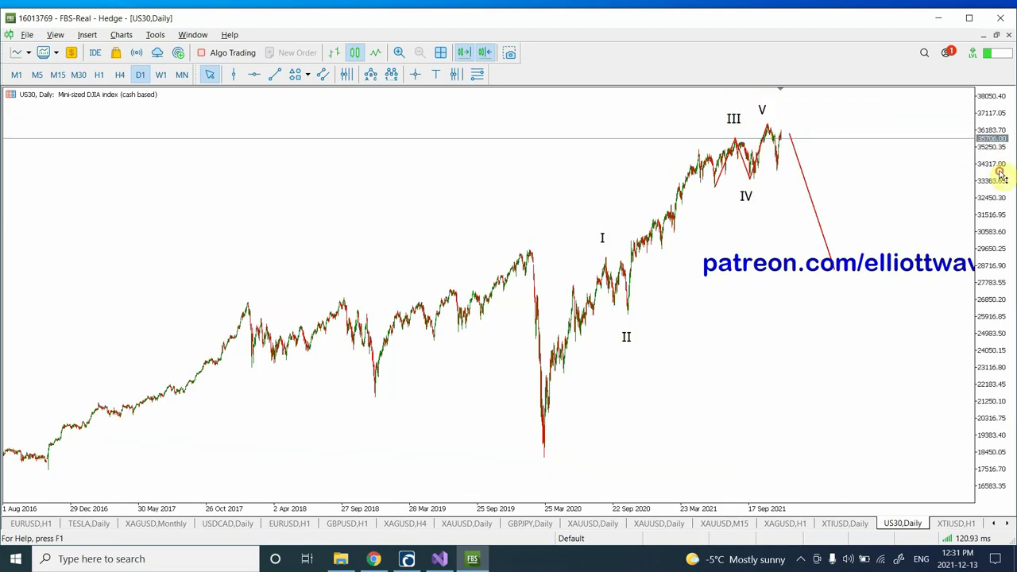
pyautogui.doubleClick(762, 124)
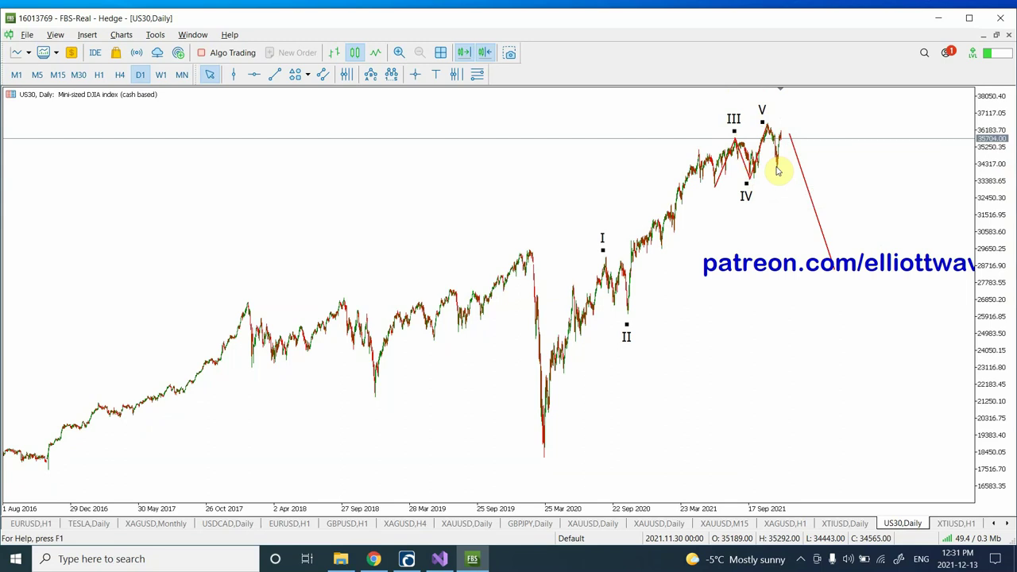
pyautogui.click(399, 52)
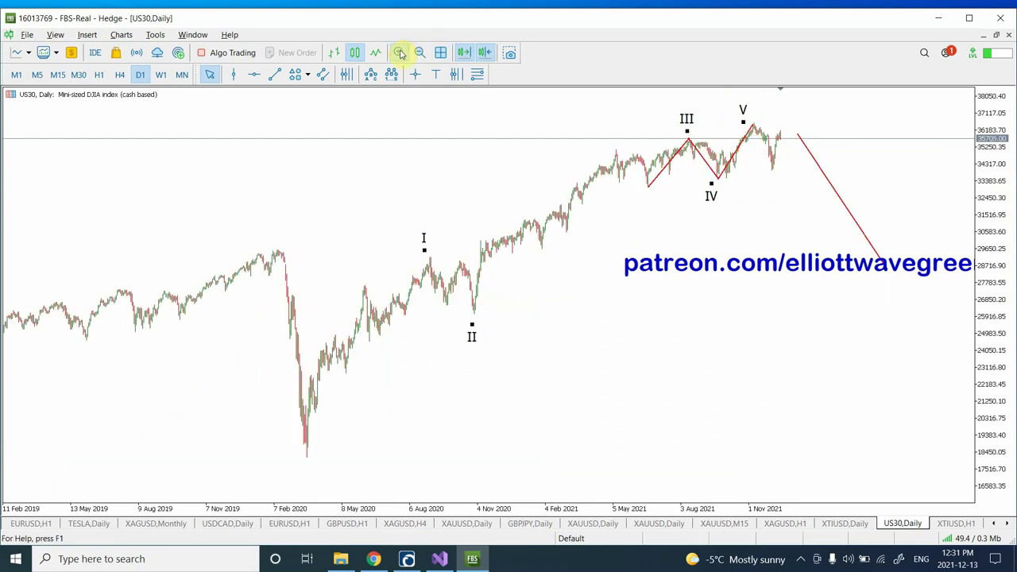
pyautogui.click(399, 52)
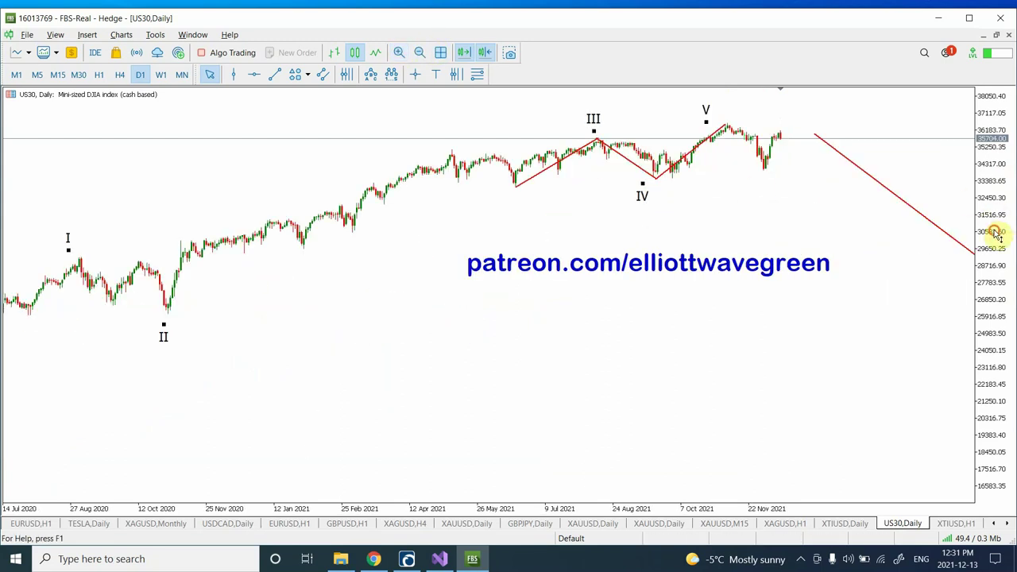
# Draw a horizontal line at about 33411 on the US30 daily chart, just below the wave IV low
pyautogui.moveTo(996, 235)
pyautogui.mouseDown()
pyautogui.moveTo(992, 95)
pyautogui.moveTo(1001, 270)
pyautogui.moveTo(996, 103)
pyautogui.moveTo(987, 228)
pyautogui.mouseUp()
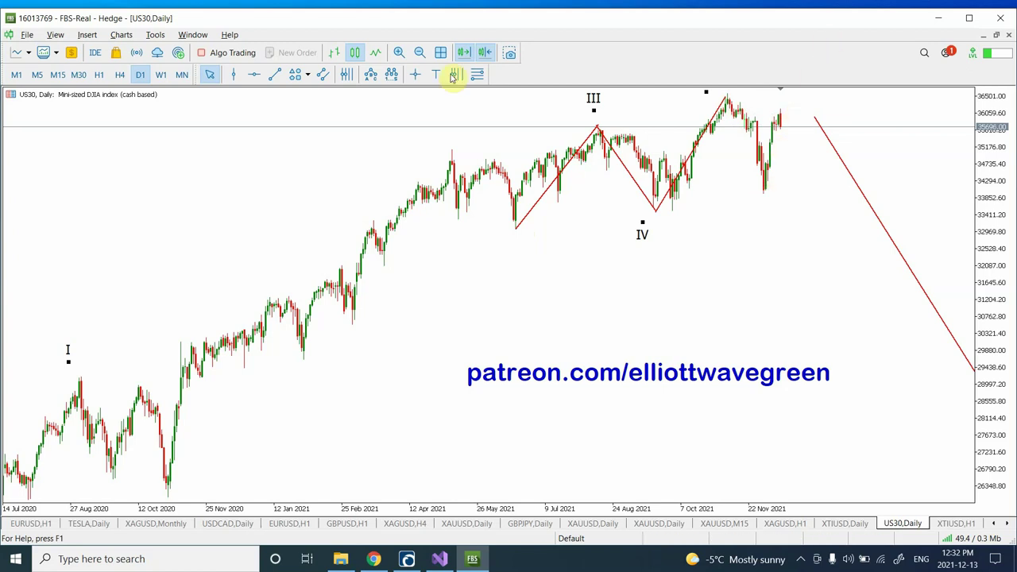
pyautogui.click(251, 75)
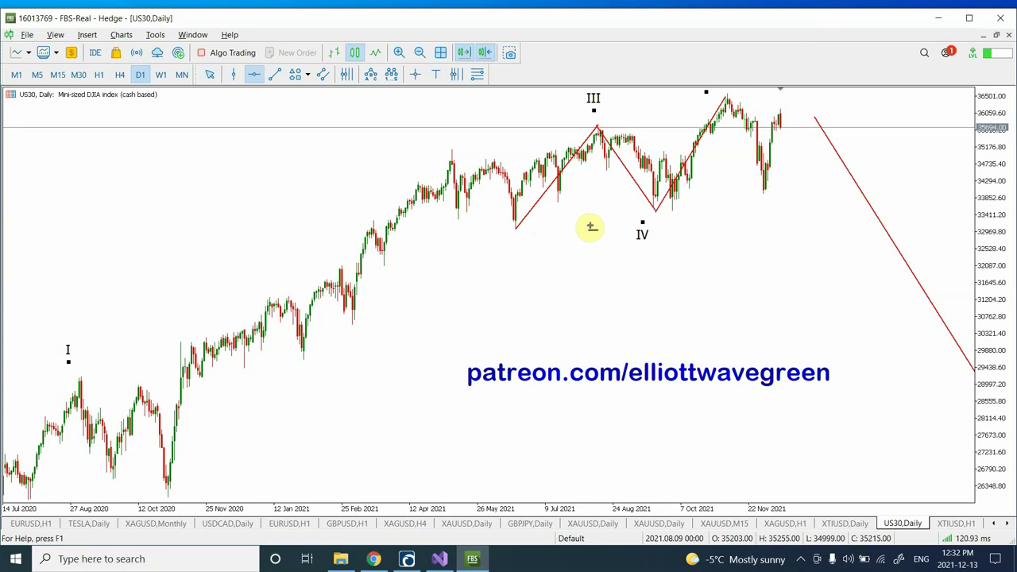
pyautogui.moveTo(592, 225); pyautogui.dragTo(626, 214)
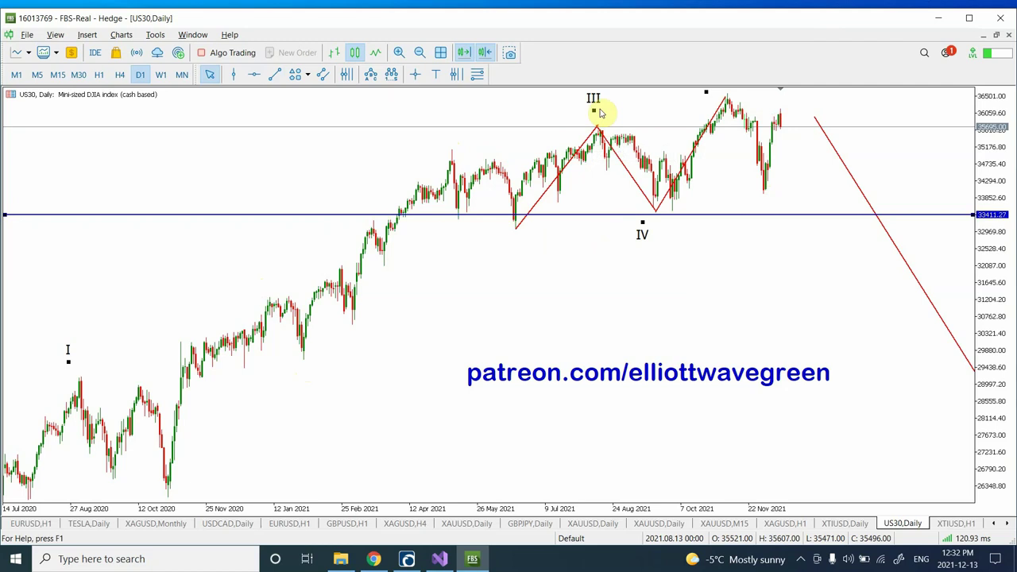
# Place an Elliott motive wave across the 2021 rise, marking five swings from the early-January high near 31300 to the early-August high at wave III
pyautogui.click(391, 75)
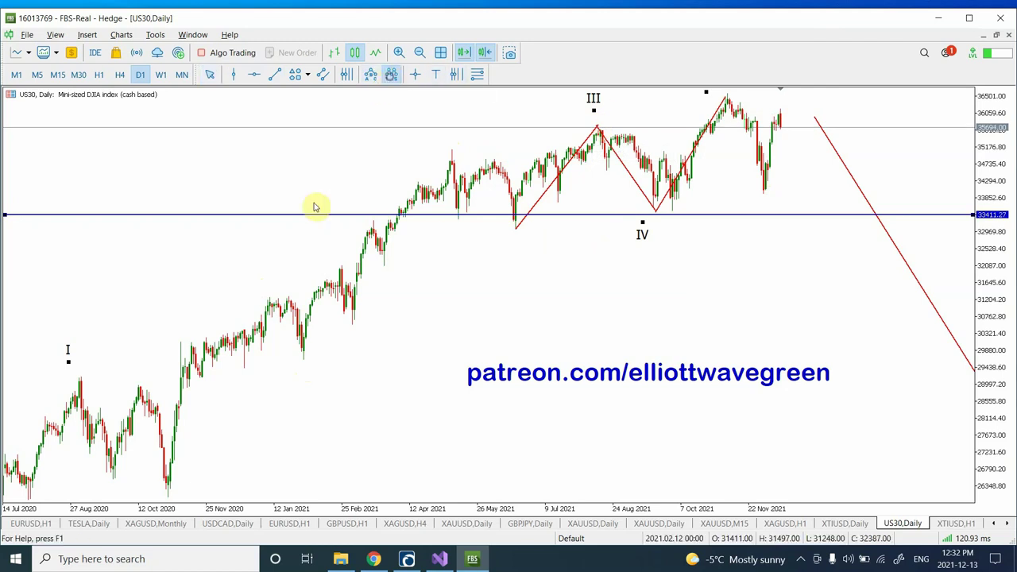
pyautogui.click(263, 295)
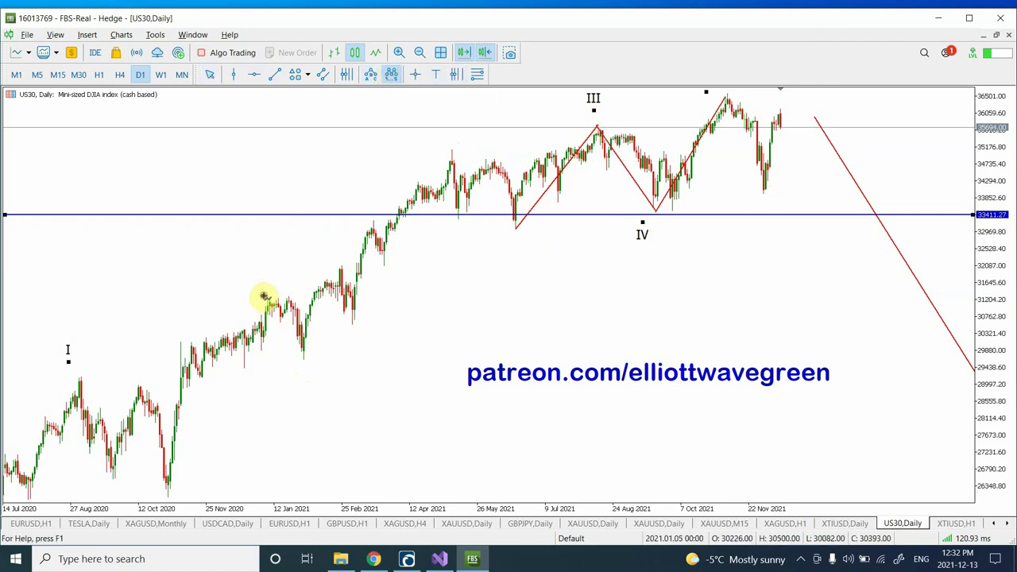
pyautogui.click(305, 368)
pyautogui.click(448, 148)
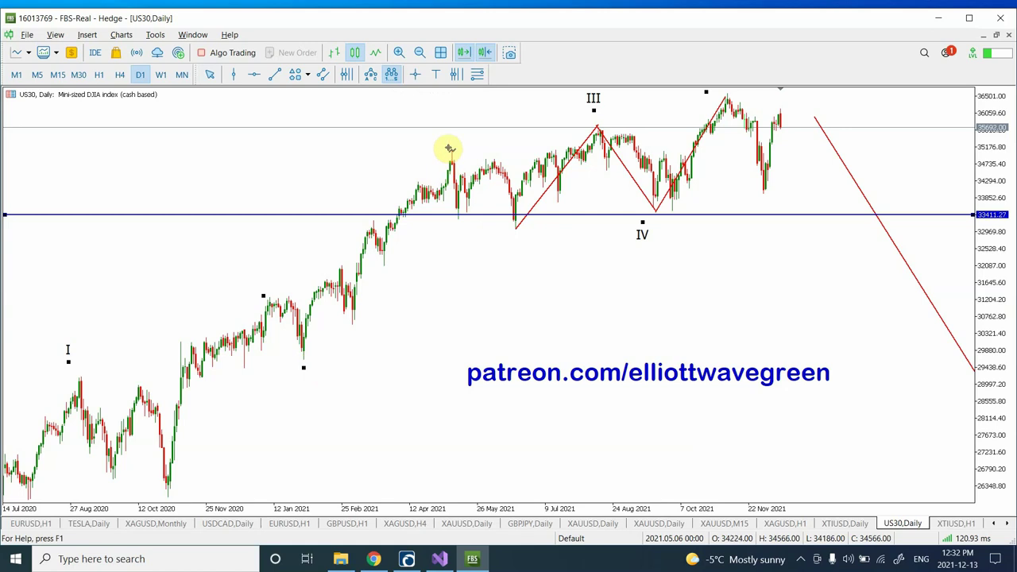
pyautogui.click(510, 232)
pyautogui.click(583, 118)
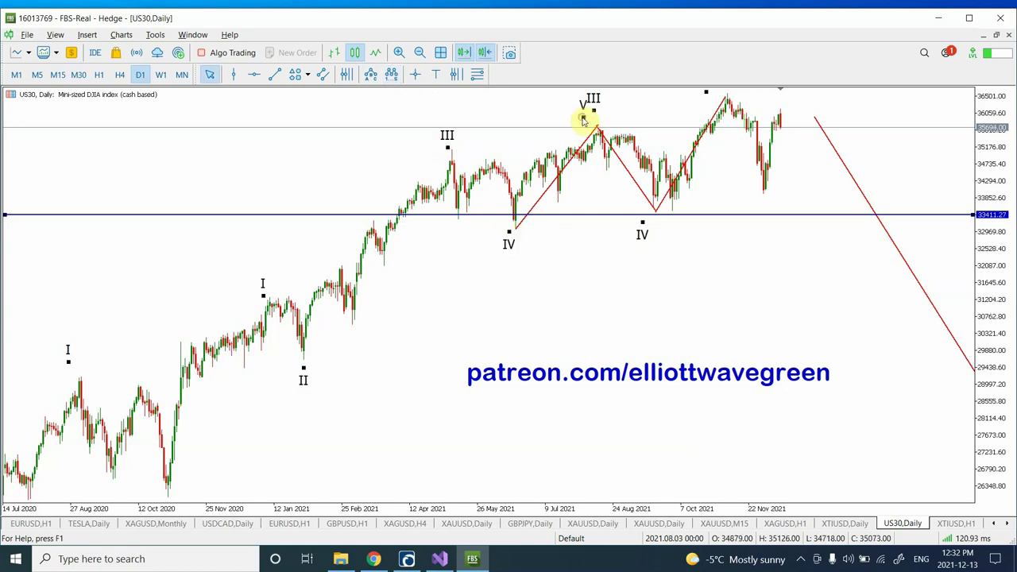
# Set the degree of the new 2021 motive wave to Primary and deselect it
pyautogui.rightClick(510, 235)
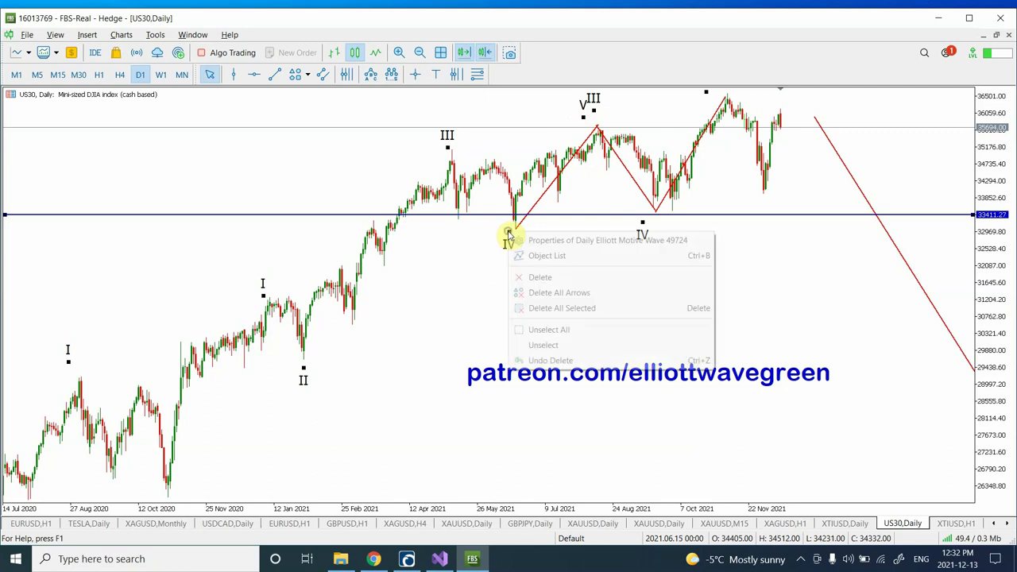
pyautogui.click(554, 241)
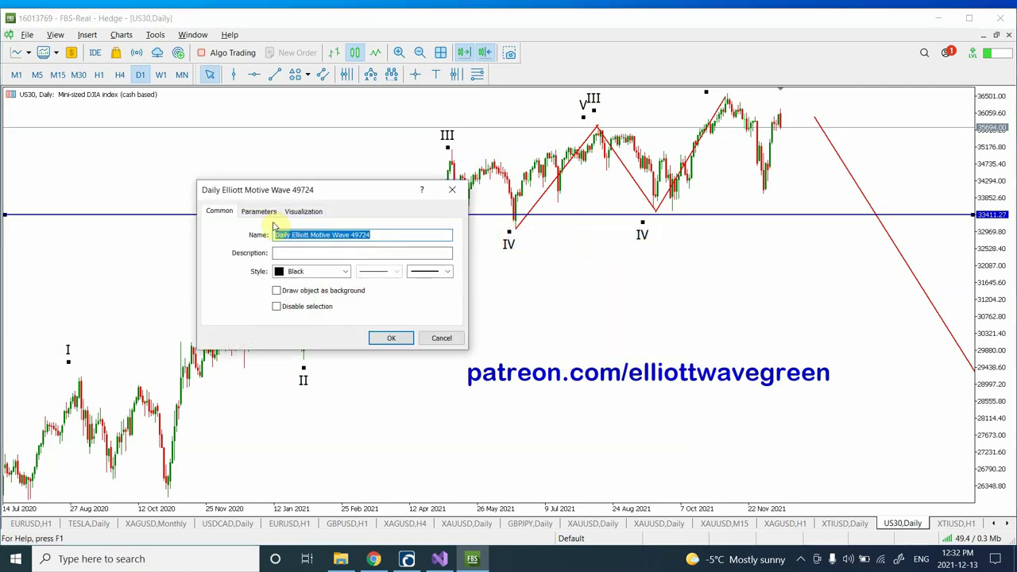
pyautogui.click(270, 213)
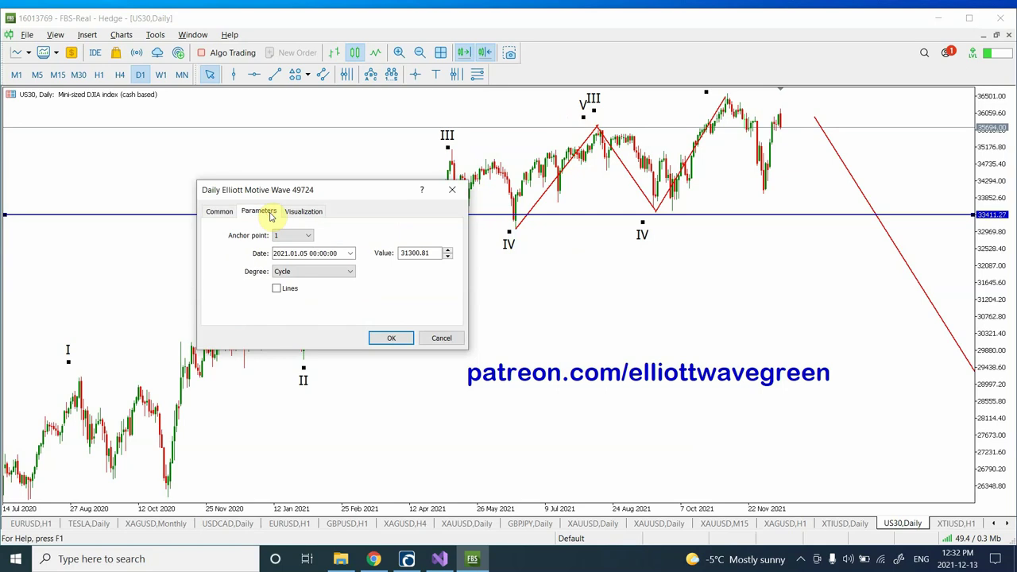
pyautogui.click(354, 272)
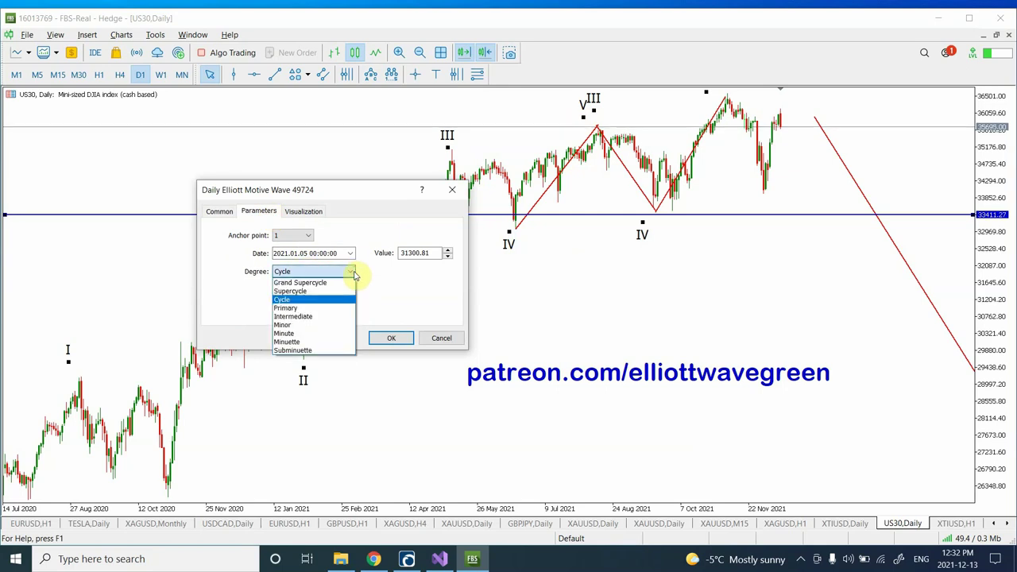
pyautogui.click(320, 308)
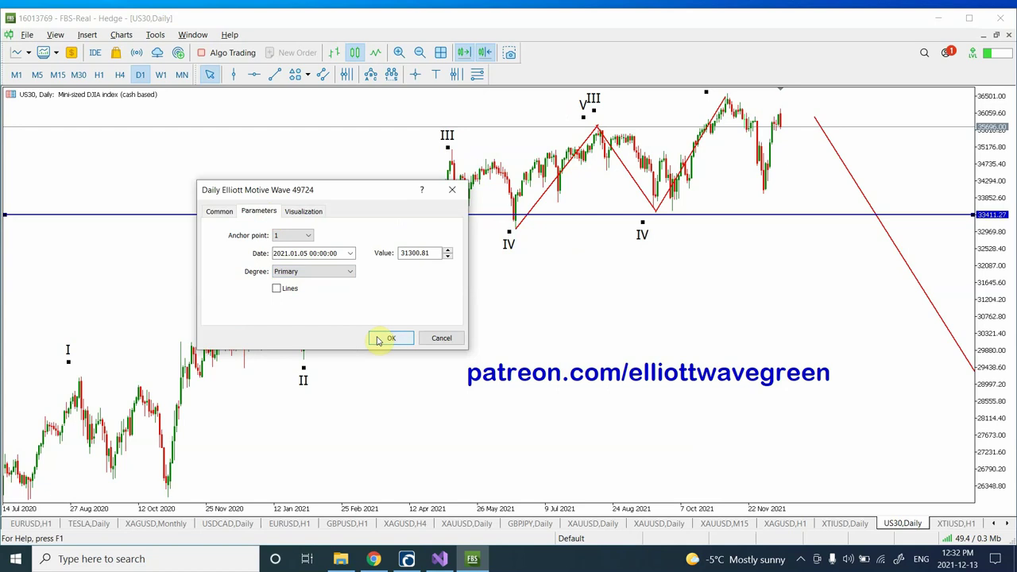
pyautogui.click(375, 338)
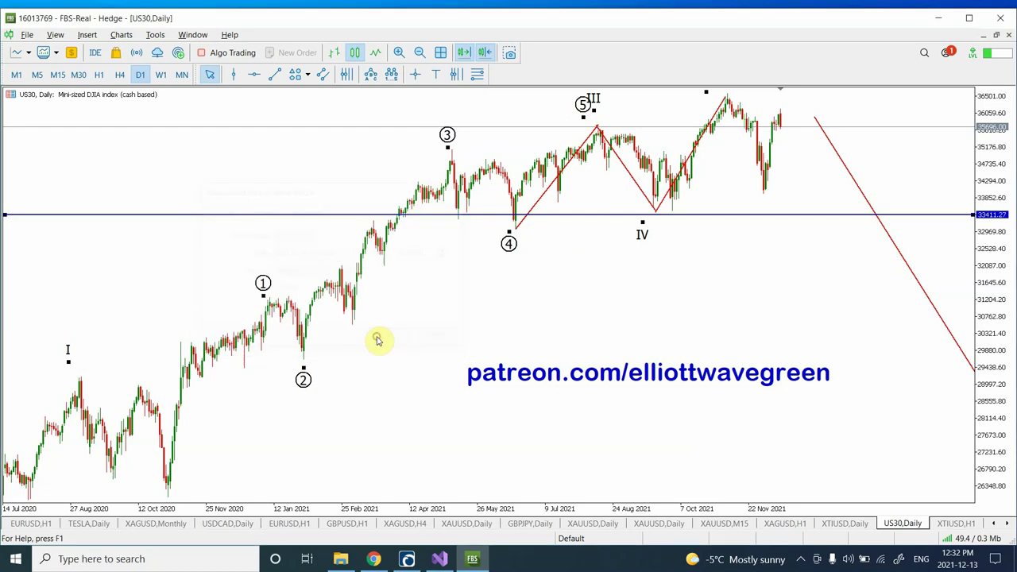
pyautogui.click(448, 144)
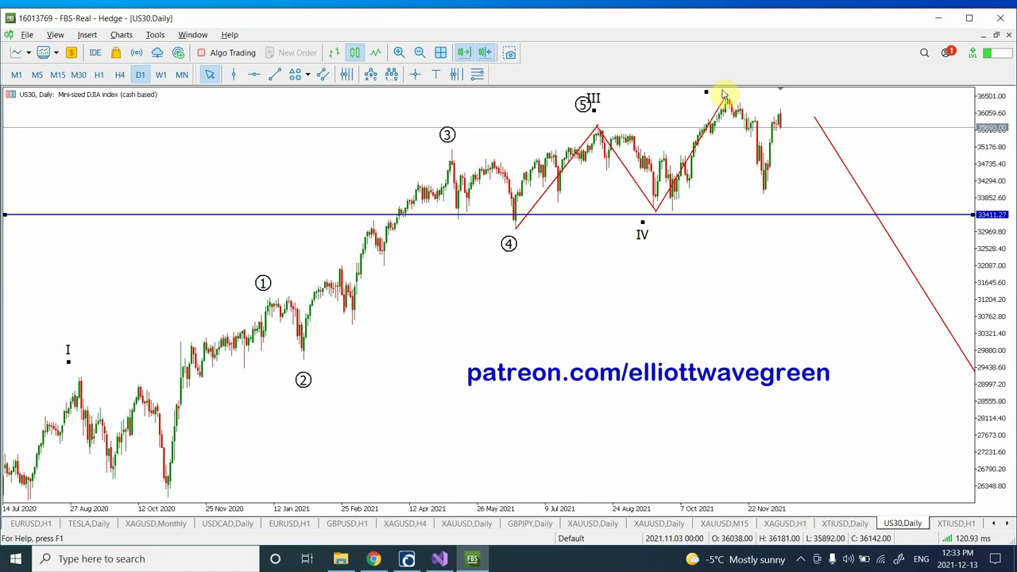
# Examine the recent US30 daily swings after wave V up close, and against the price history back to February 2019
pyautogui.moveTo(767, 193)
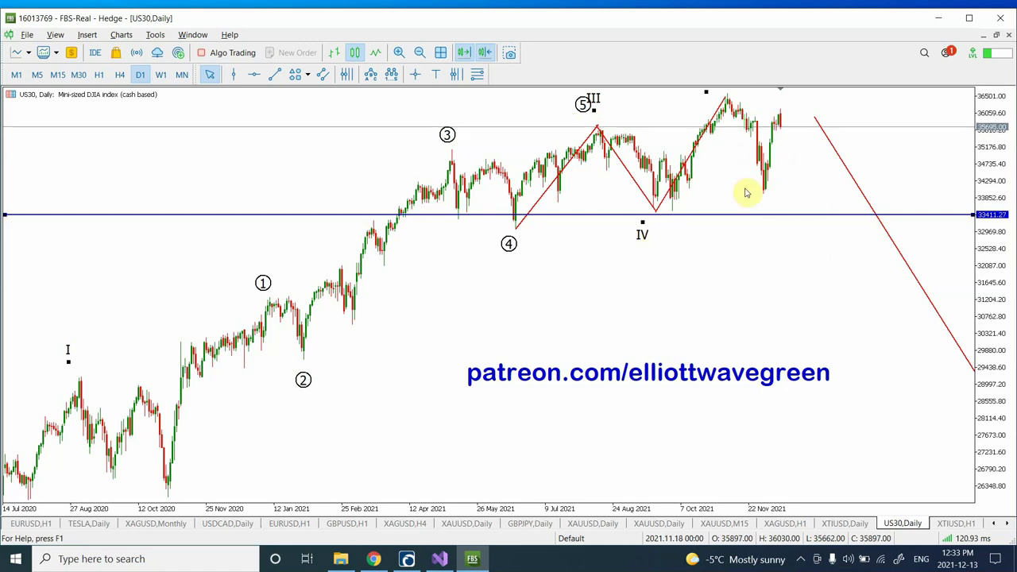
pyautogui.click(395, 54)
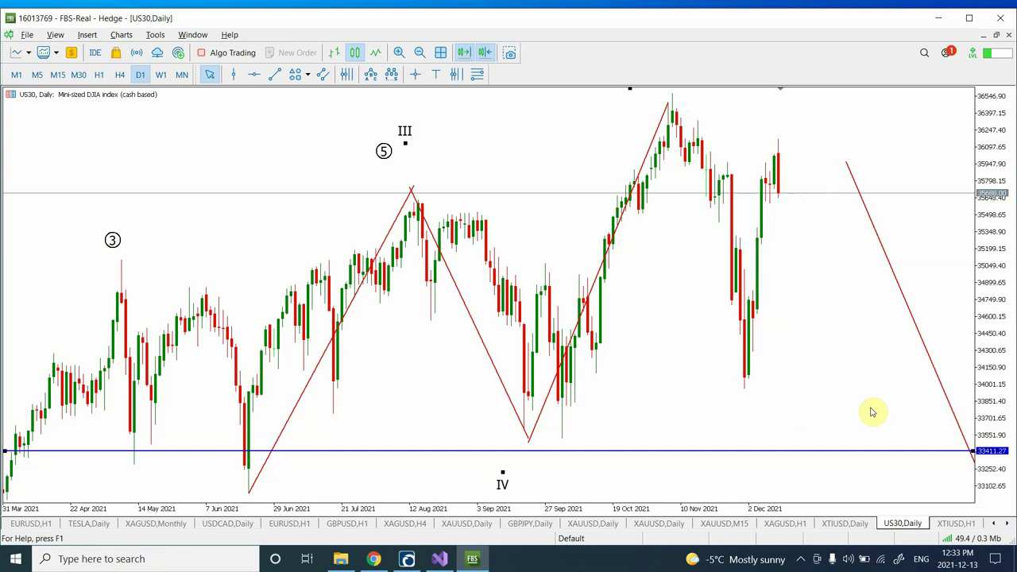
pyautogui.click(420, 52)
pyautogui.click(420, 53)
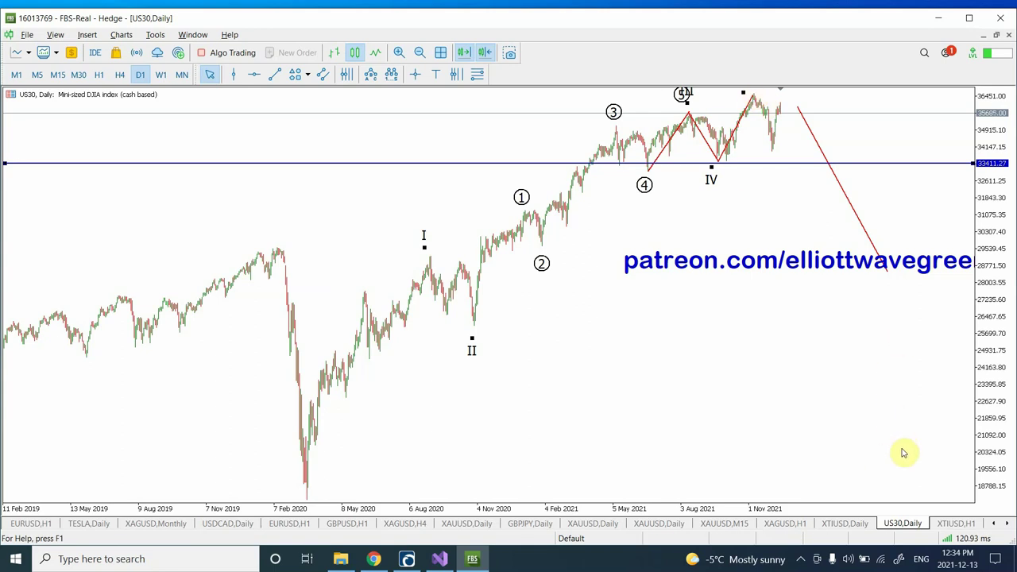
# Switch to the XTIUSD H1 chart and compare its declining wave count with the H4 timeframe
pyautogui.click(954, 525)
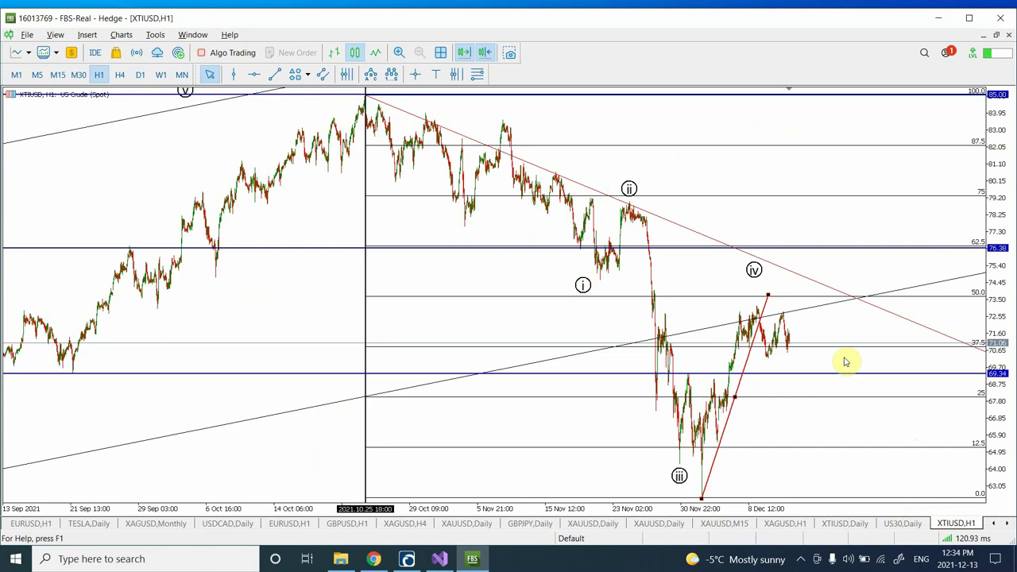
pyautogui.click(120, 74)
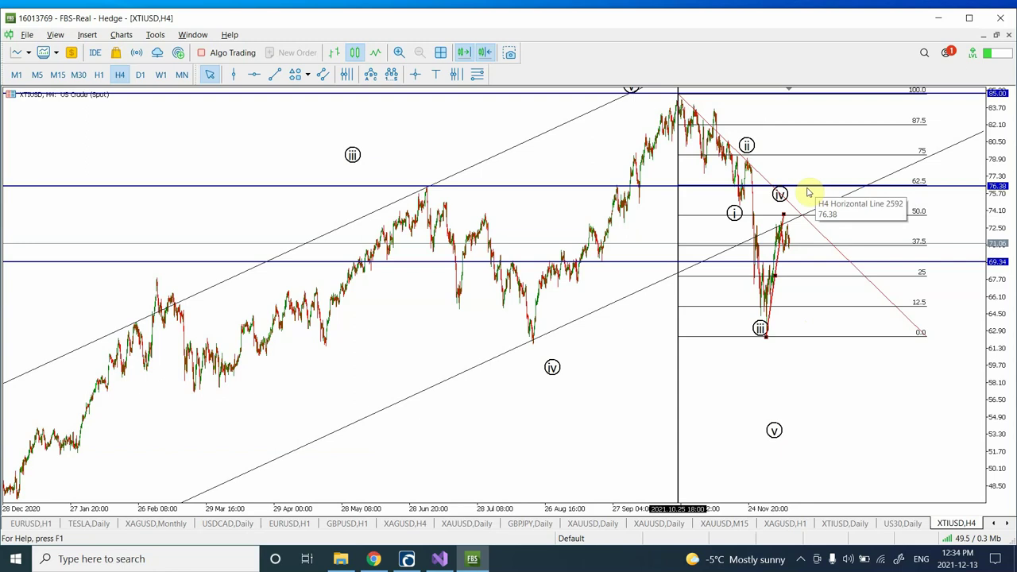
pyautogui.click(100, 75)
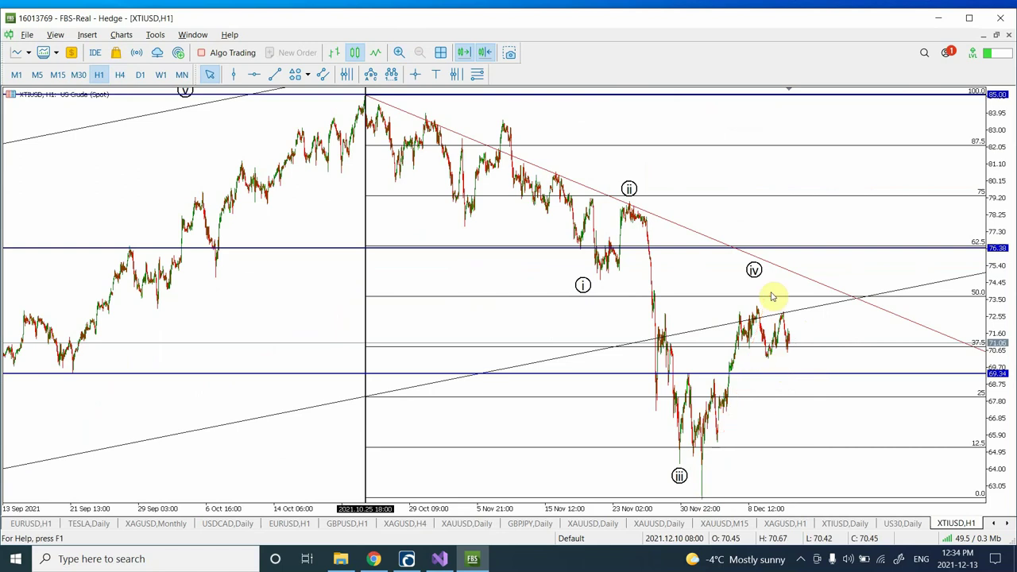
# Draw a short rising trend line on XTIUSD H1 from the latest candle, near 70.7, up to the 50.0 retracement level
pyautogui.click(399, 52)
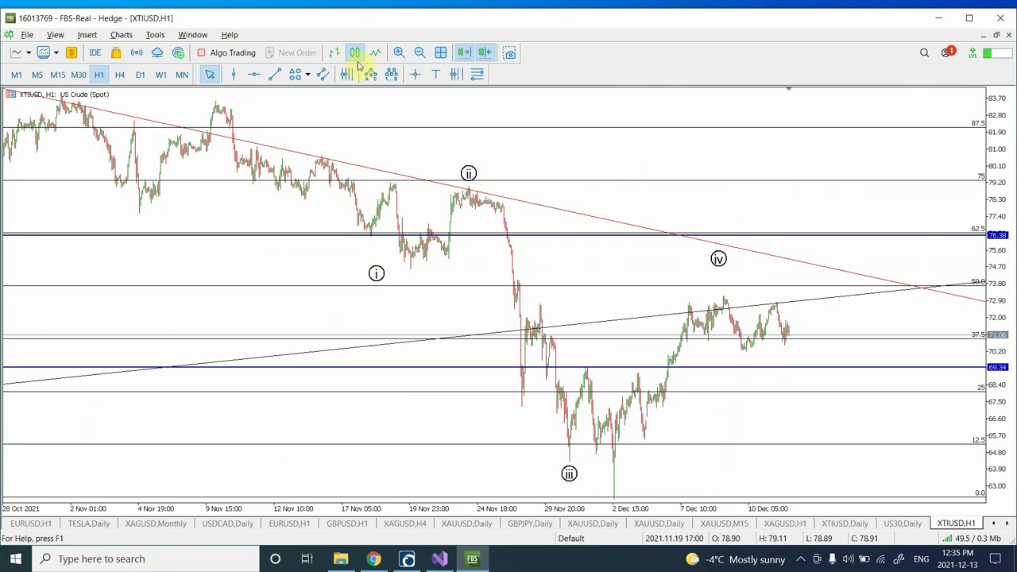
pyautogui.click(275, 79)
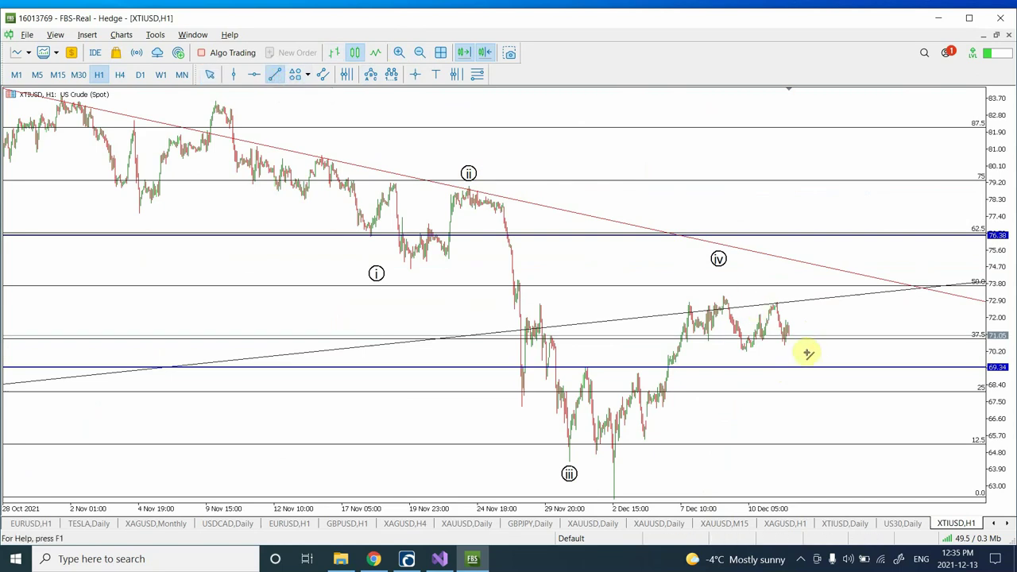
pyautogui.moveTo(791, 342); pyautogui.dragTo(819, 288)
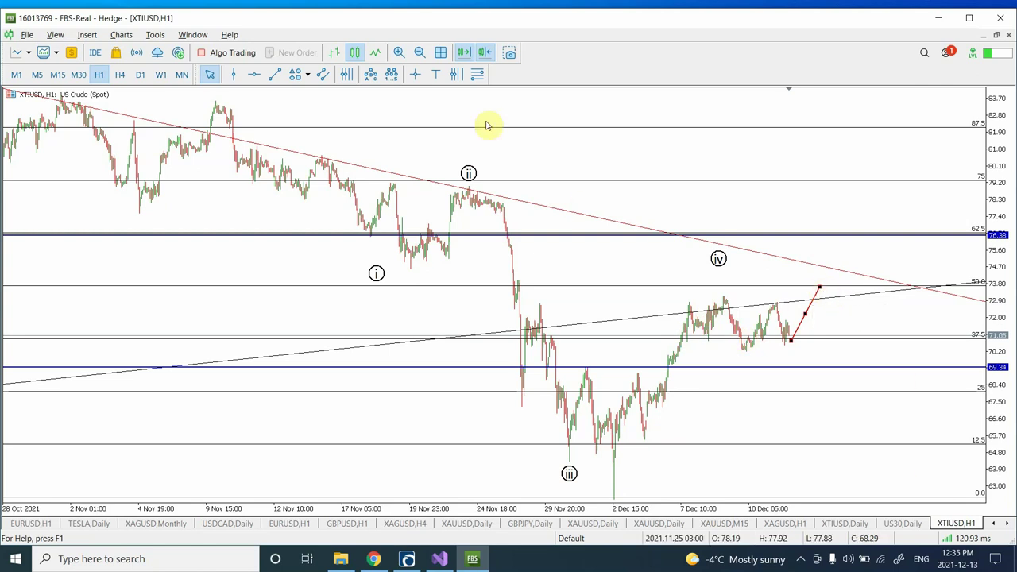
# Examine the XTIUSD wave structure on the H4, Daily and Weekly timeframes
pyautogui.click(421, 53)
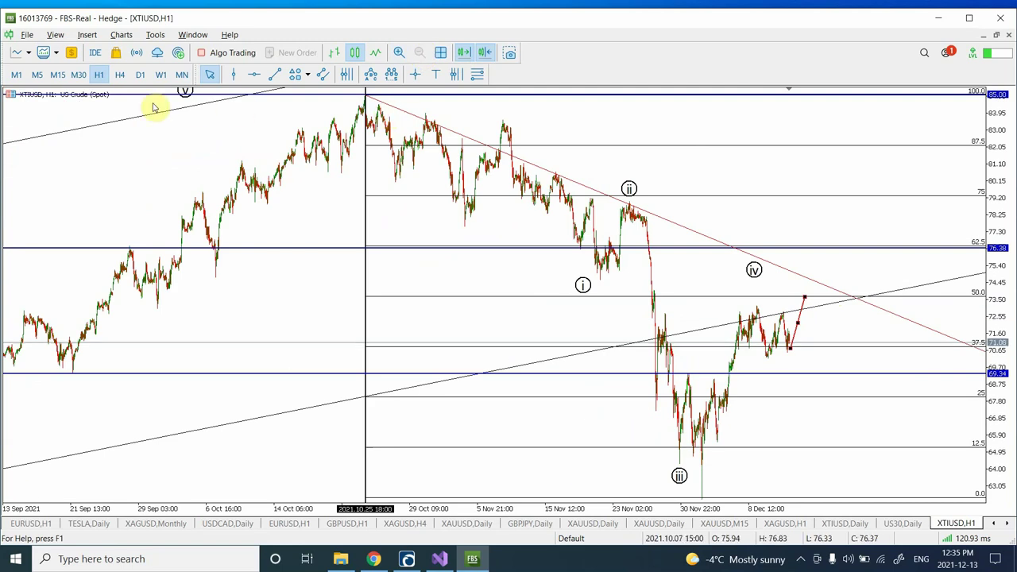
pyautogui.click(119, 76)
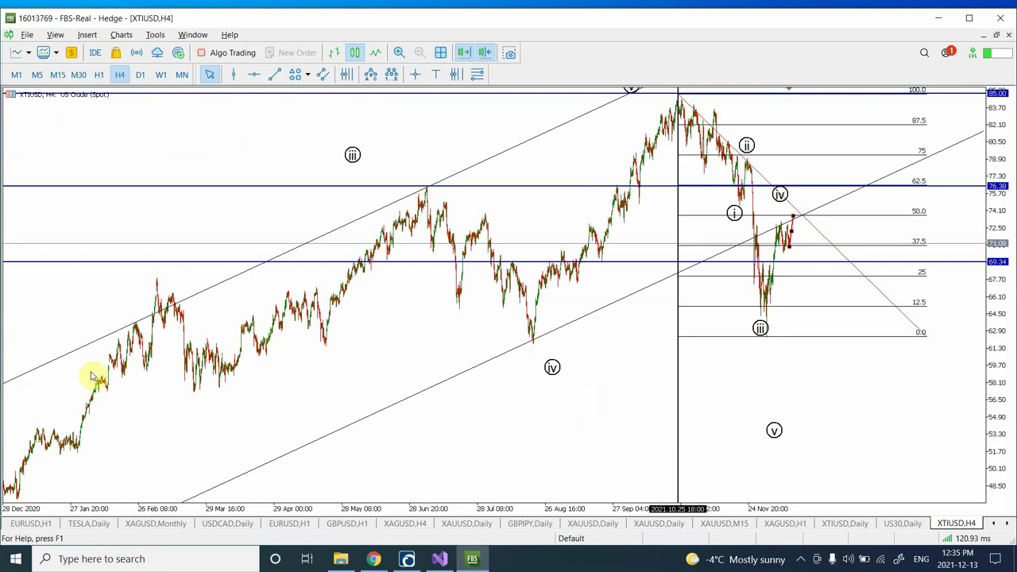
pyautogui.click(141, 75)
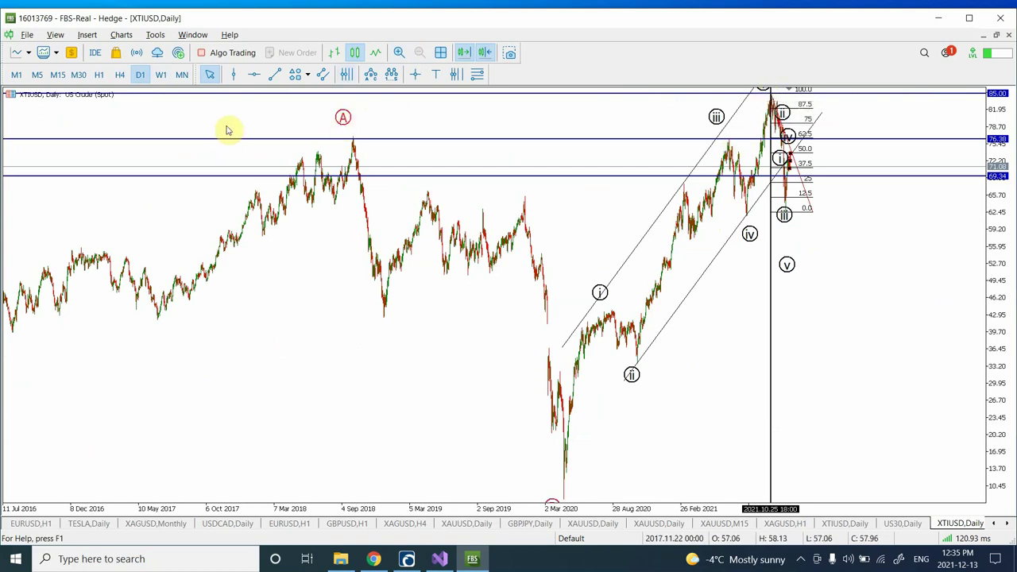
pyautogui.click(161, 74)
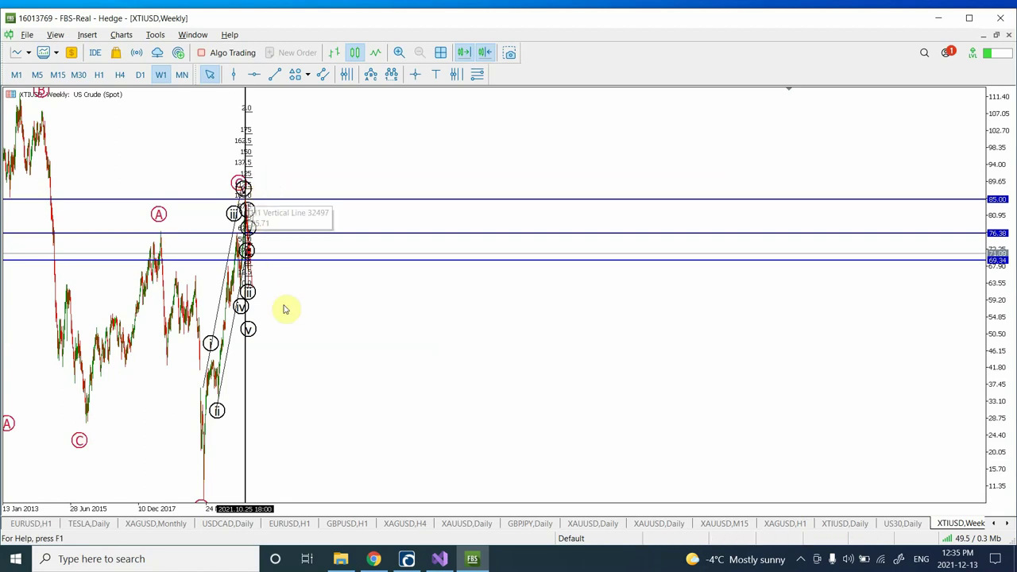
pyautogui.click(399, 53)
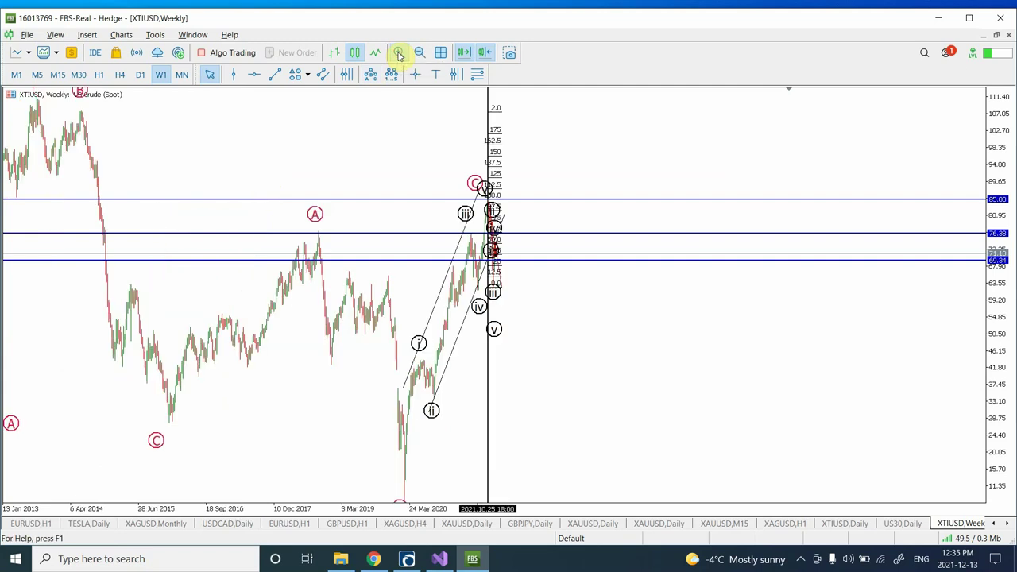
# Step XTIUSD back through the Daily, H4 and H1 timeframes to examine the wave iv correction against the retracement levels
pyautogui.click(141, 75)
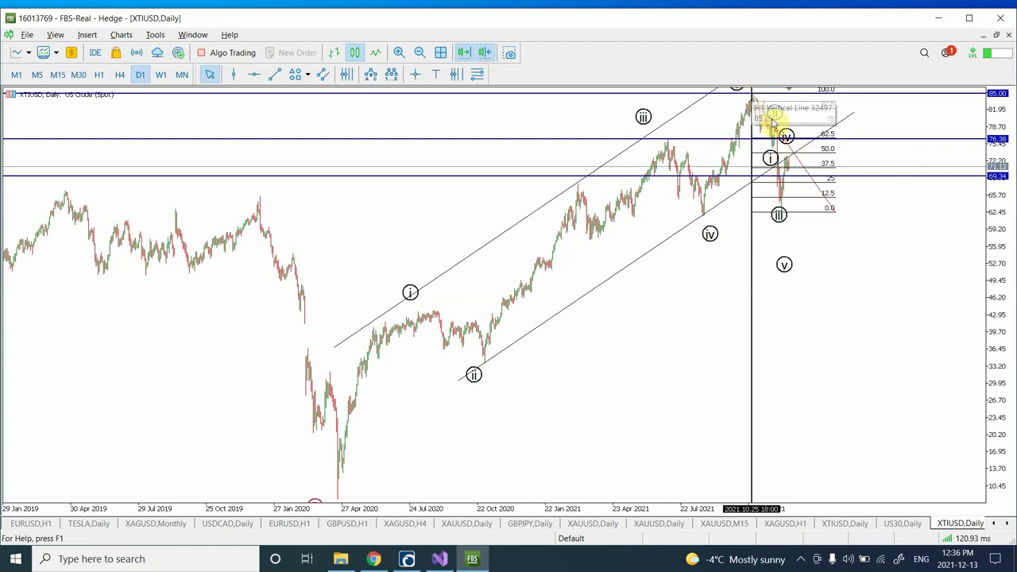
pyautogui.click(120, 75)
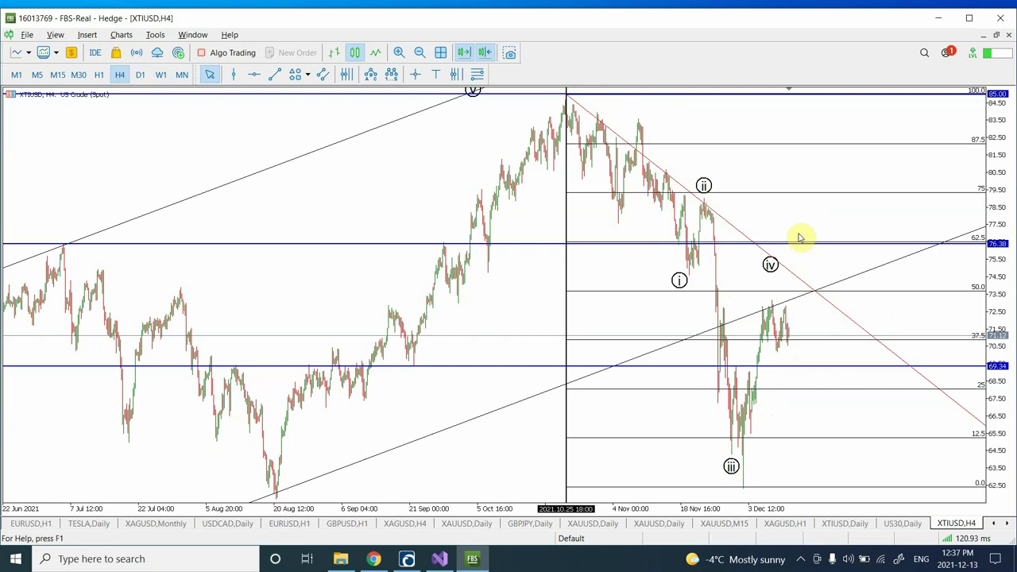
pyautogui.click(99, 75)
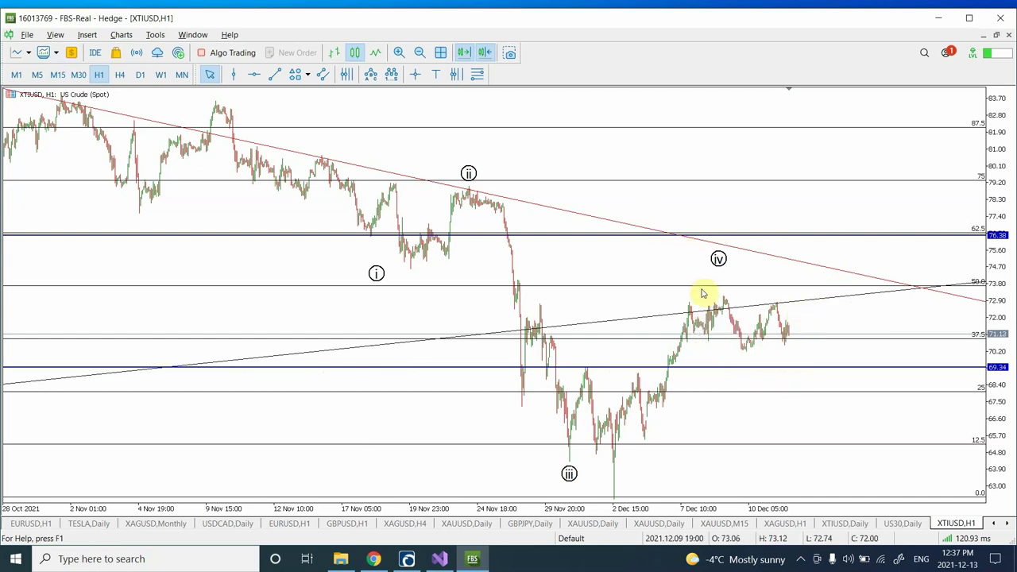
pyautogui.moveTo(744, 350)
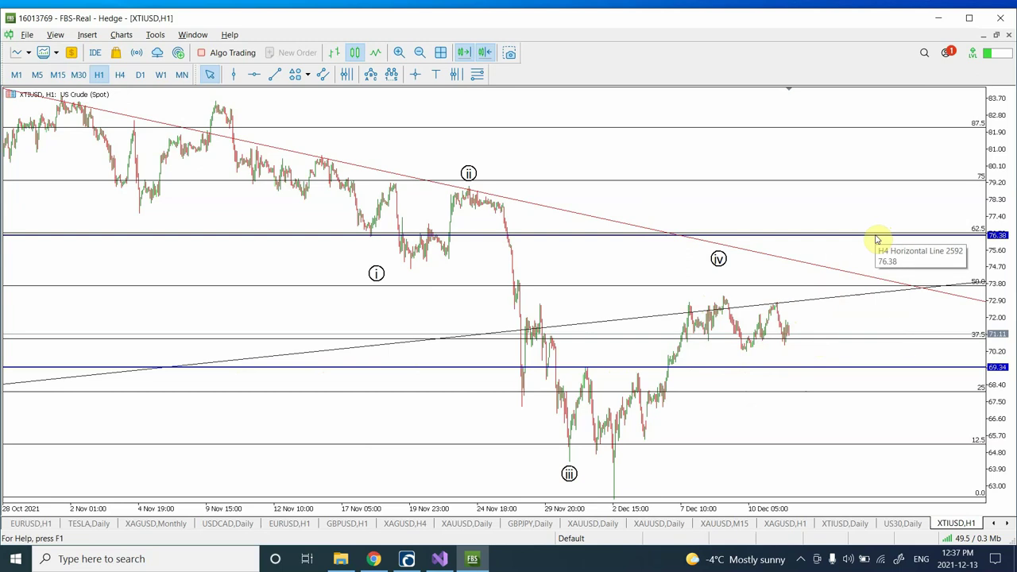
pyautogui.click(422, 52)
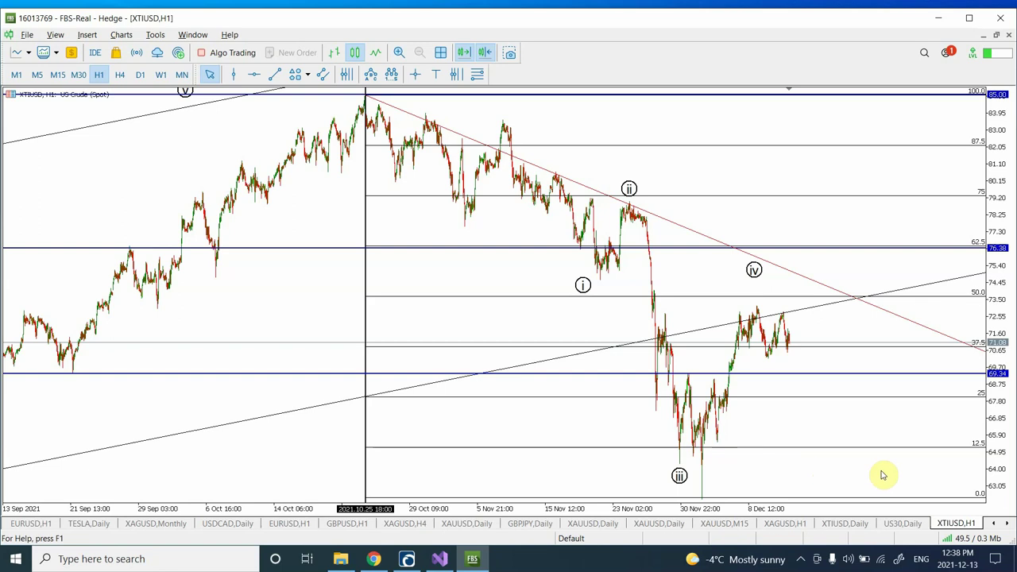
# Return to the US30 chart and switch it to the Weekly timeframe
pyautogui.click(902, 525)
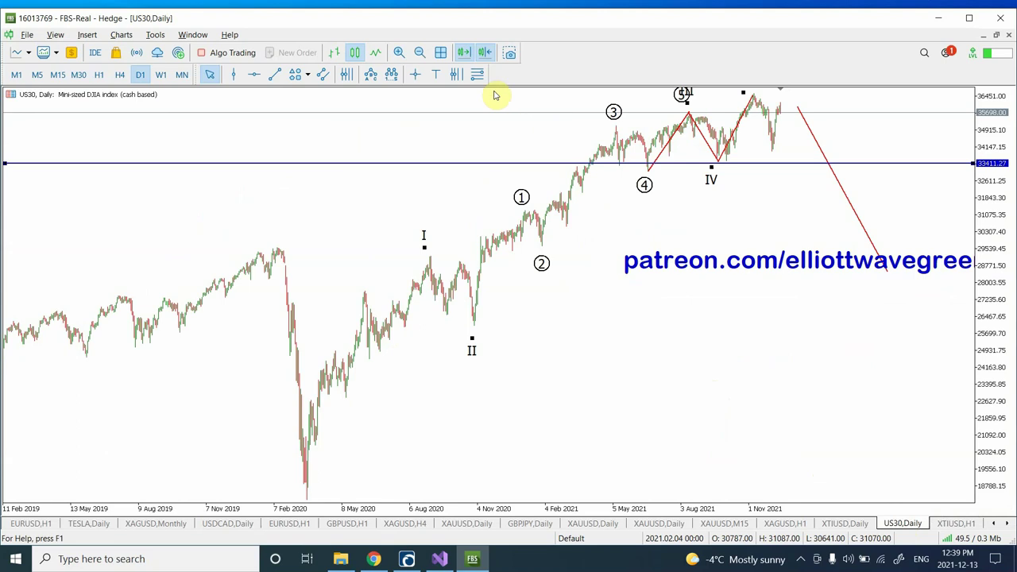
pyautogui.click(162, 74)
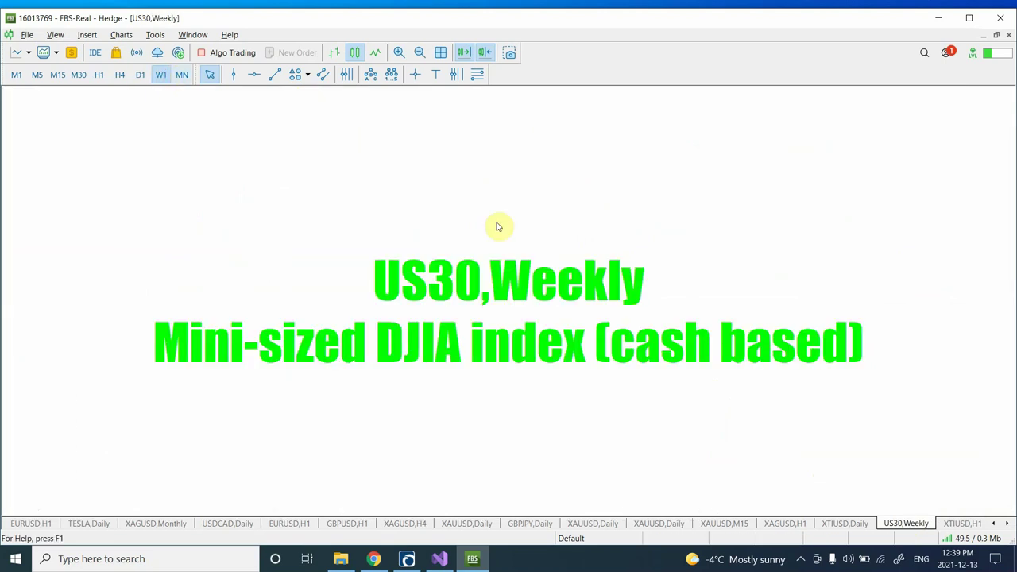